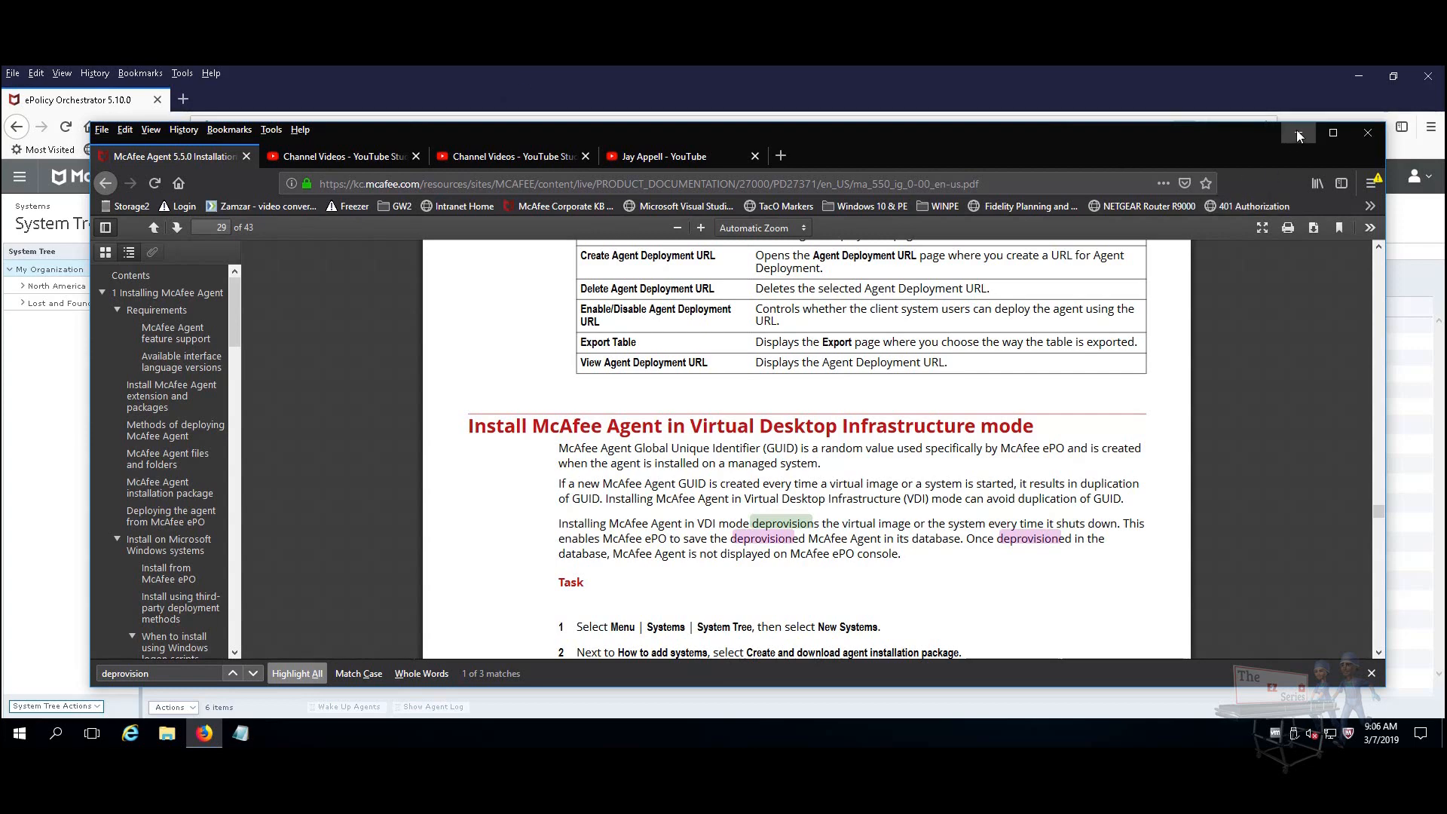
Return to the ePolicy Orchestrator System Tree, select the SQL system and open its agent actions.
{"action": "left_click", "coordinate": [1264, 90]}
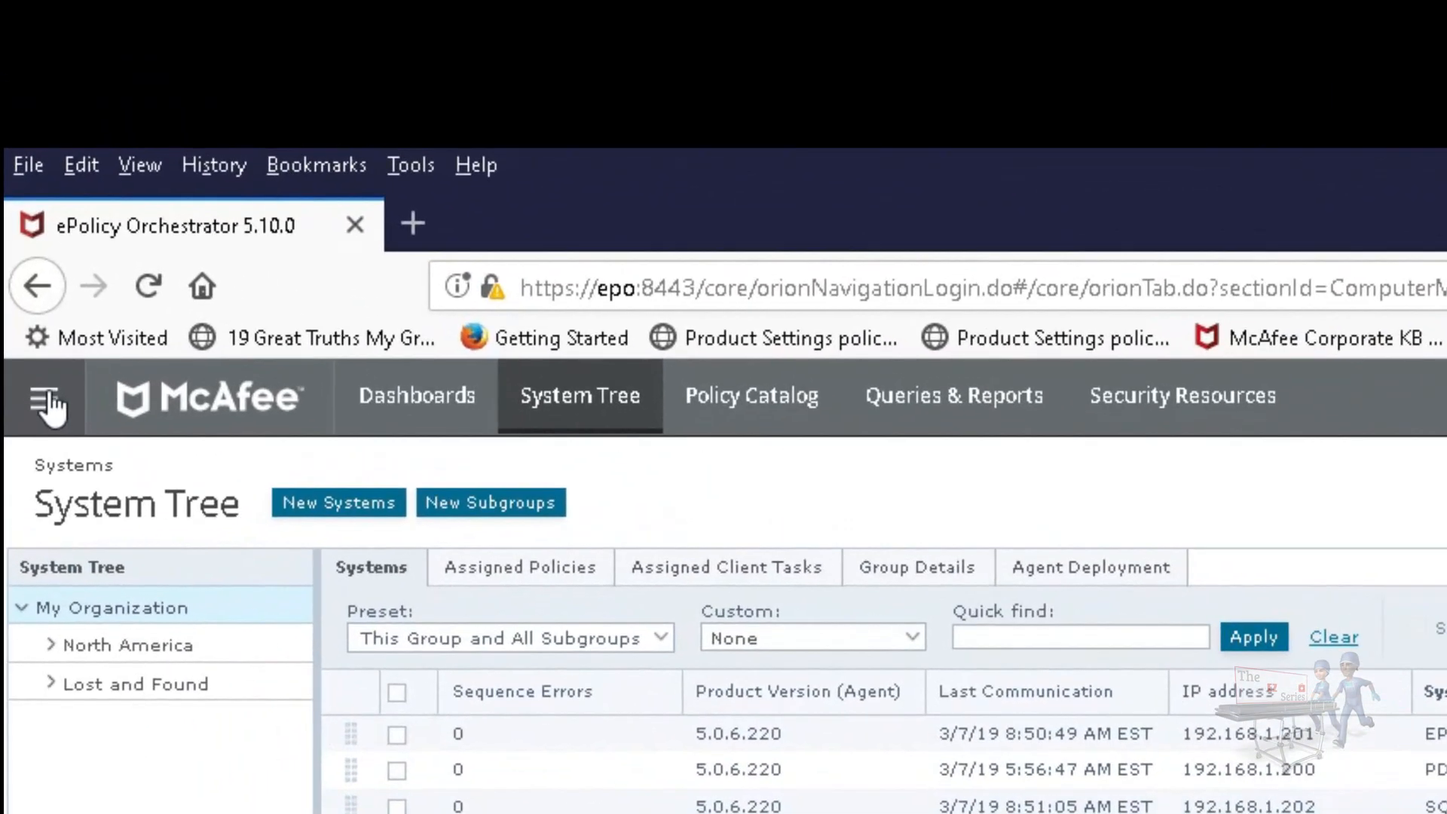
{"action": "left_click", "coordinate": [25, 225]}
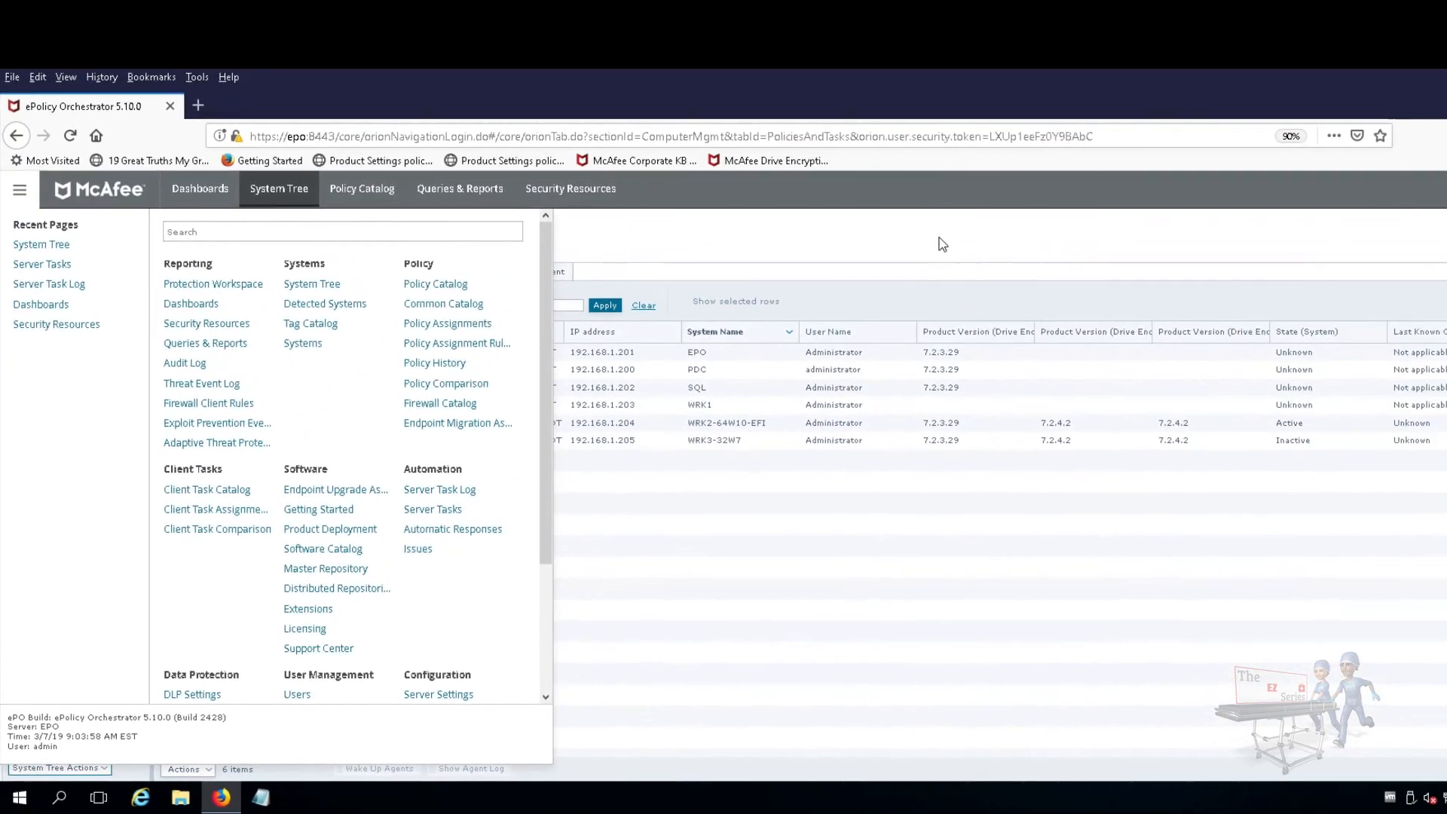
{"action": "left_click", "coordinate": [942, 244]}
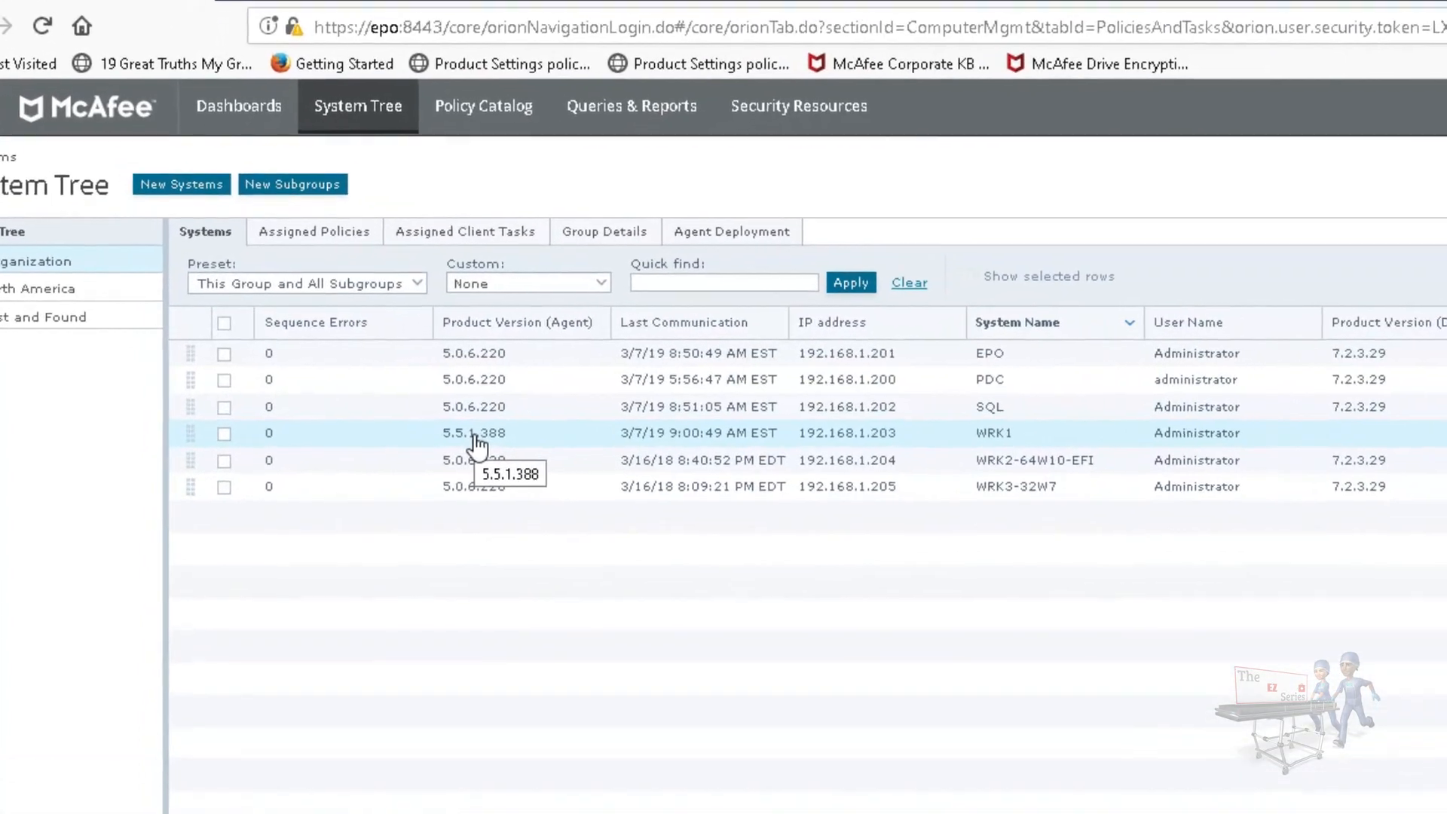
{"action": "left_click", "coordinate": [226, 409]}
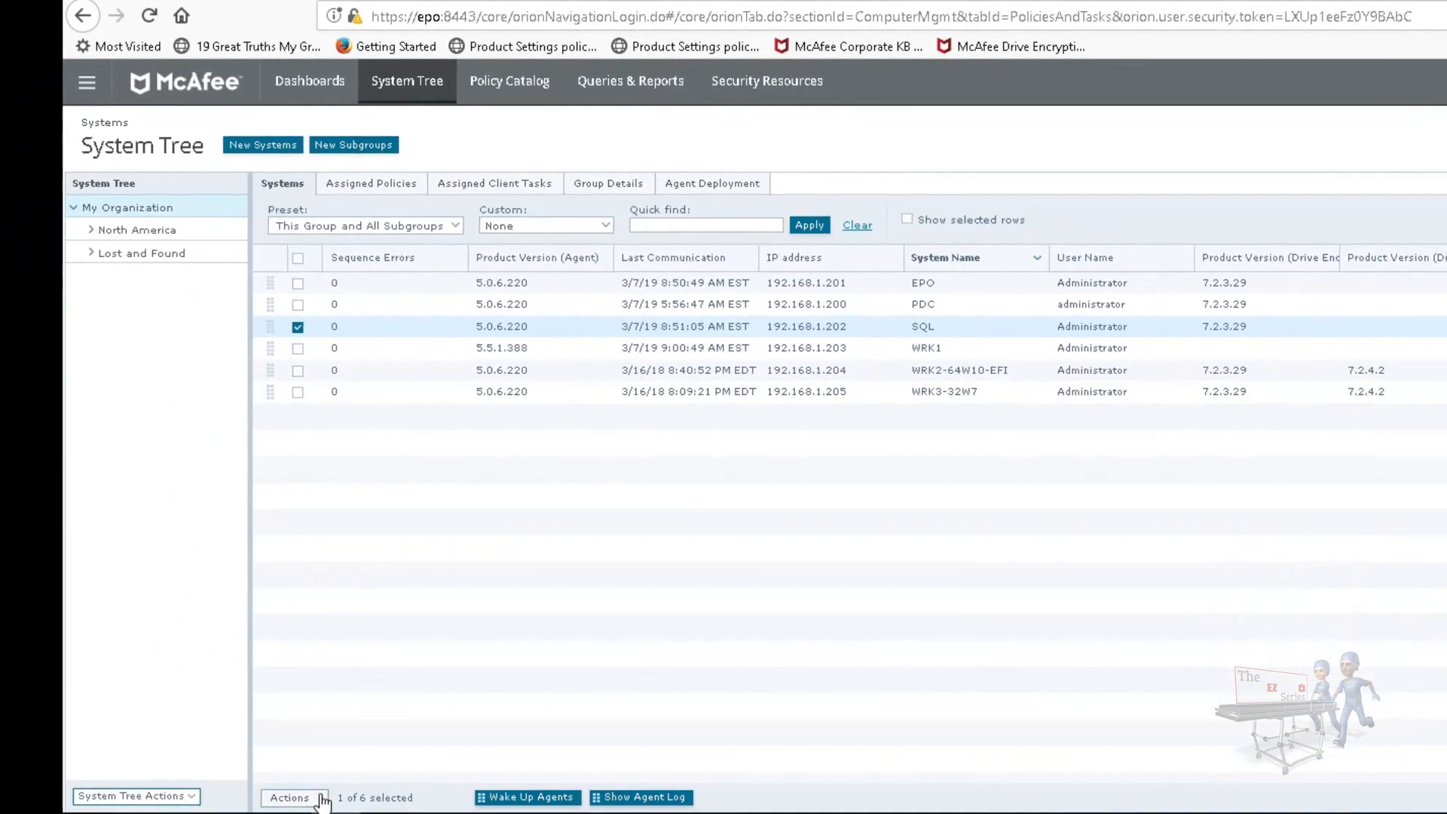
{"action": "left_click", "coordinate": [293, 796]}
{"action": "mouse_move", "coordinate": [321, 755]}
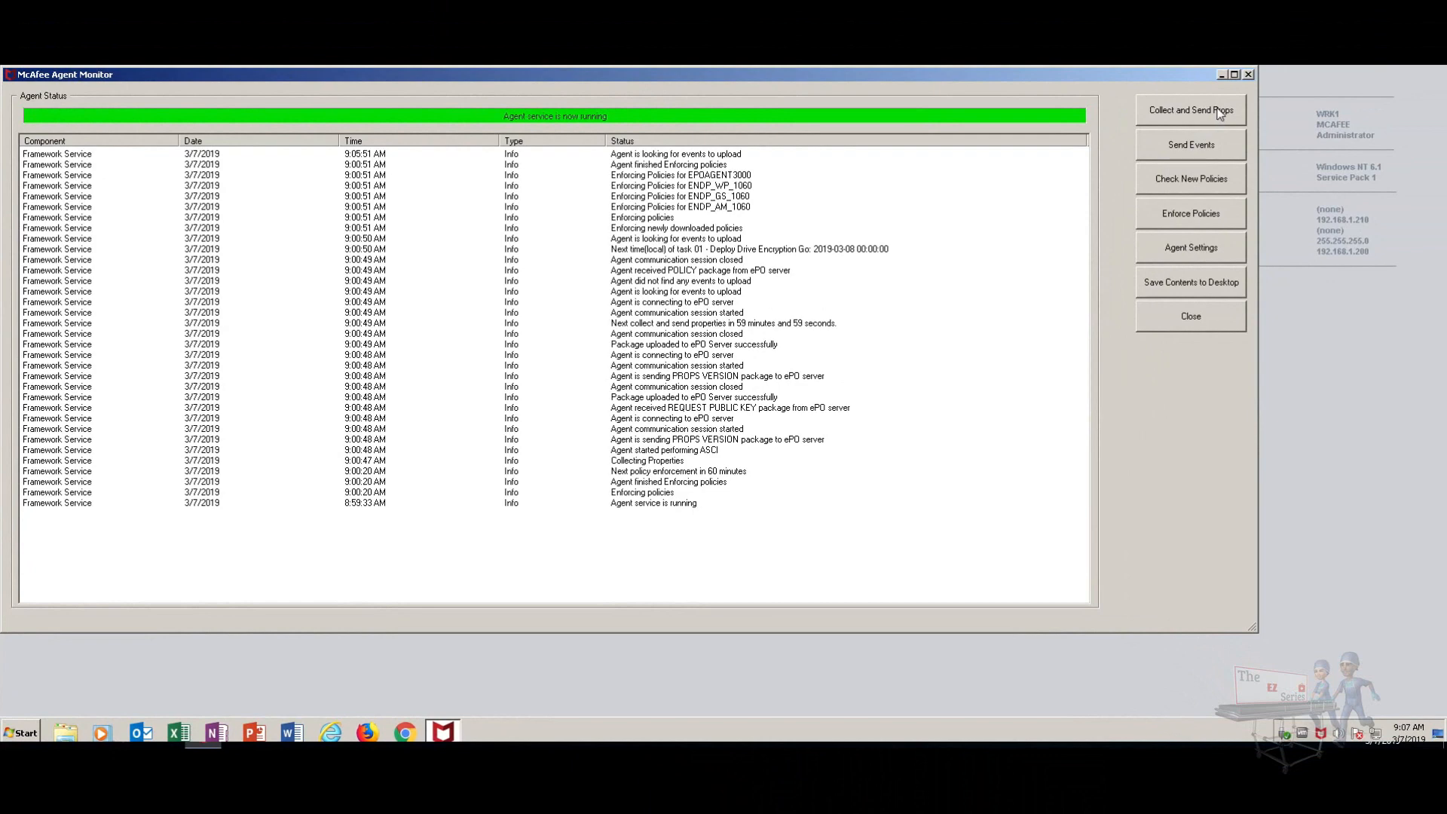
In McAfee Agent Monitor on WRK1, collect and send the properties and enforce the policies.
{"action": "left_click", "coordinate": [1218, 113]}
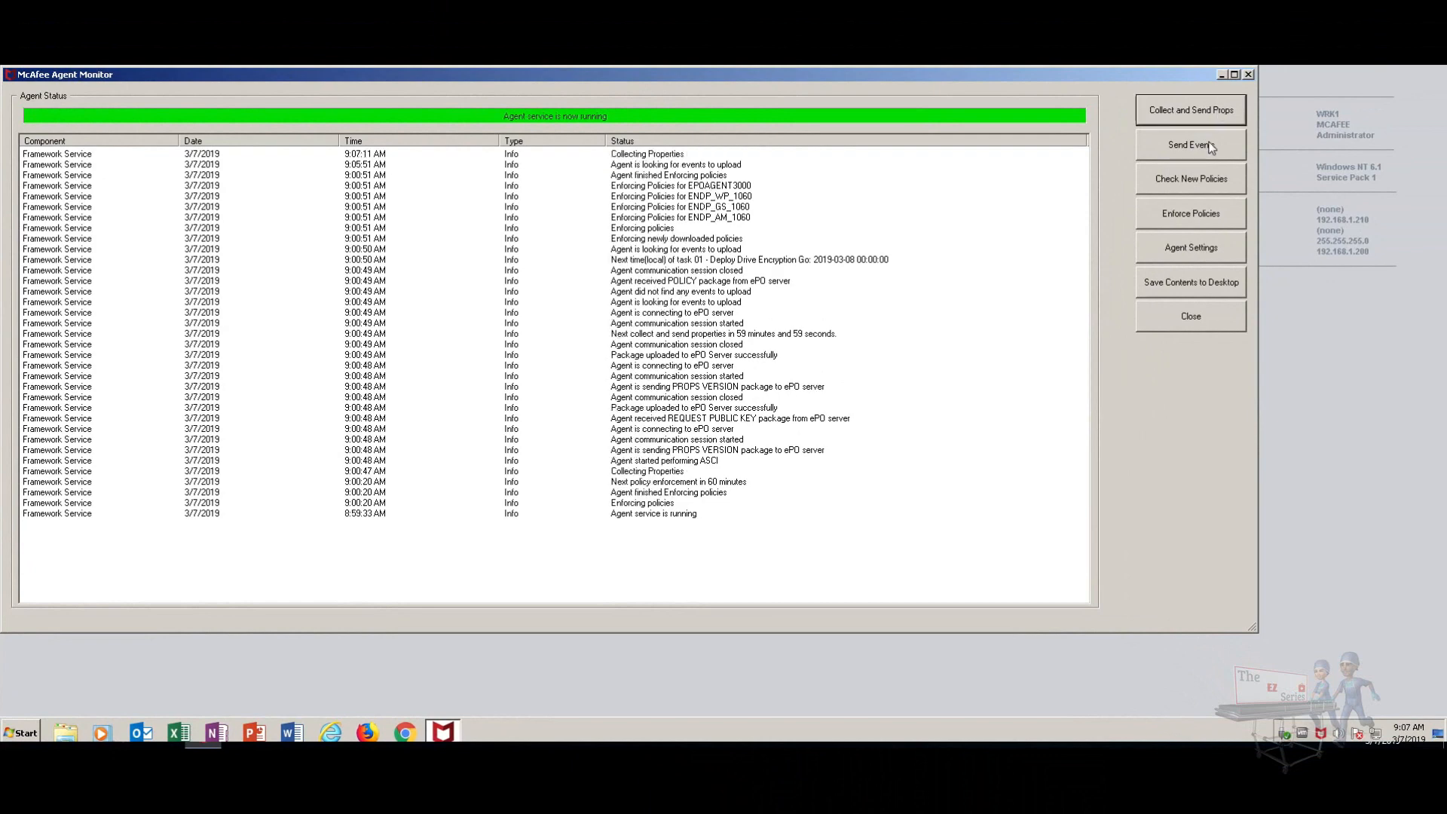
{"action": "left_click", "coordinate": [1186, 219]}
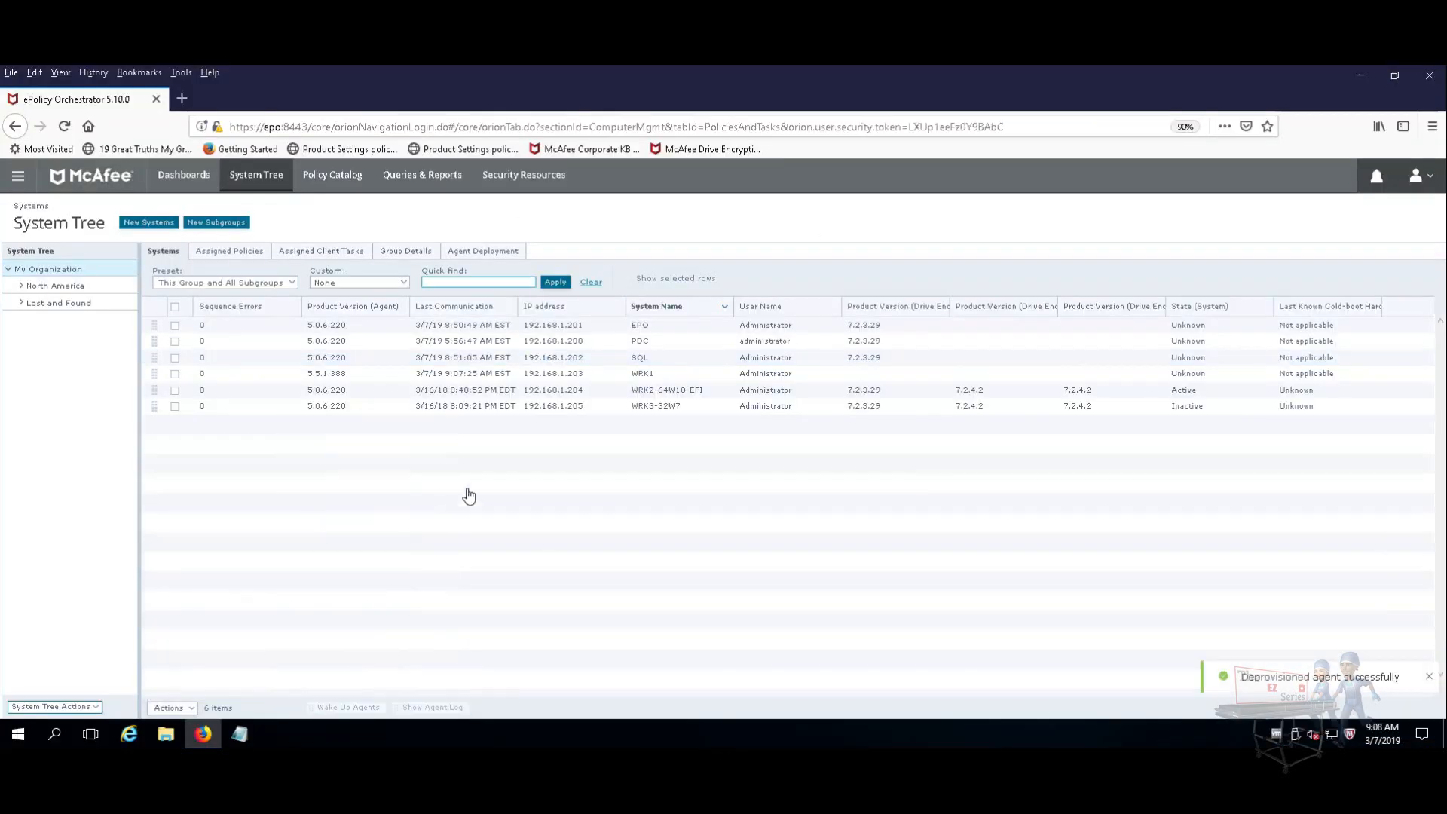
Look through the agent actions for WRK1 in the System Tree and open its system details to check the VDI property.
{"action": "left_click", "coordinate": [175, 377]}
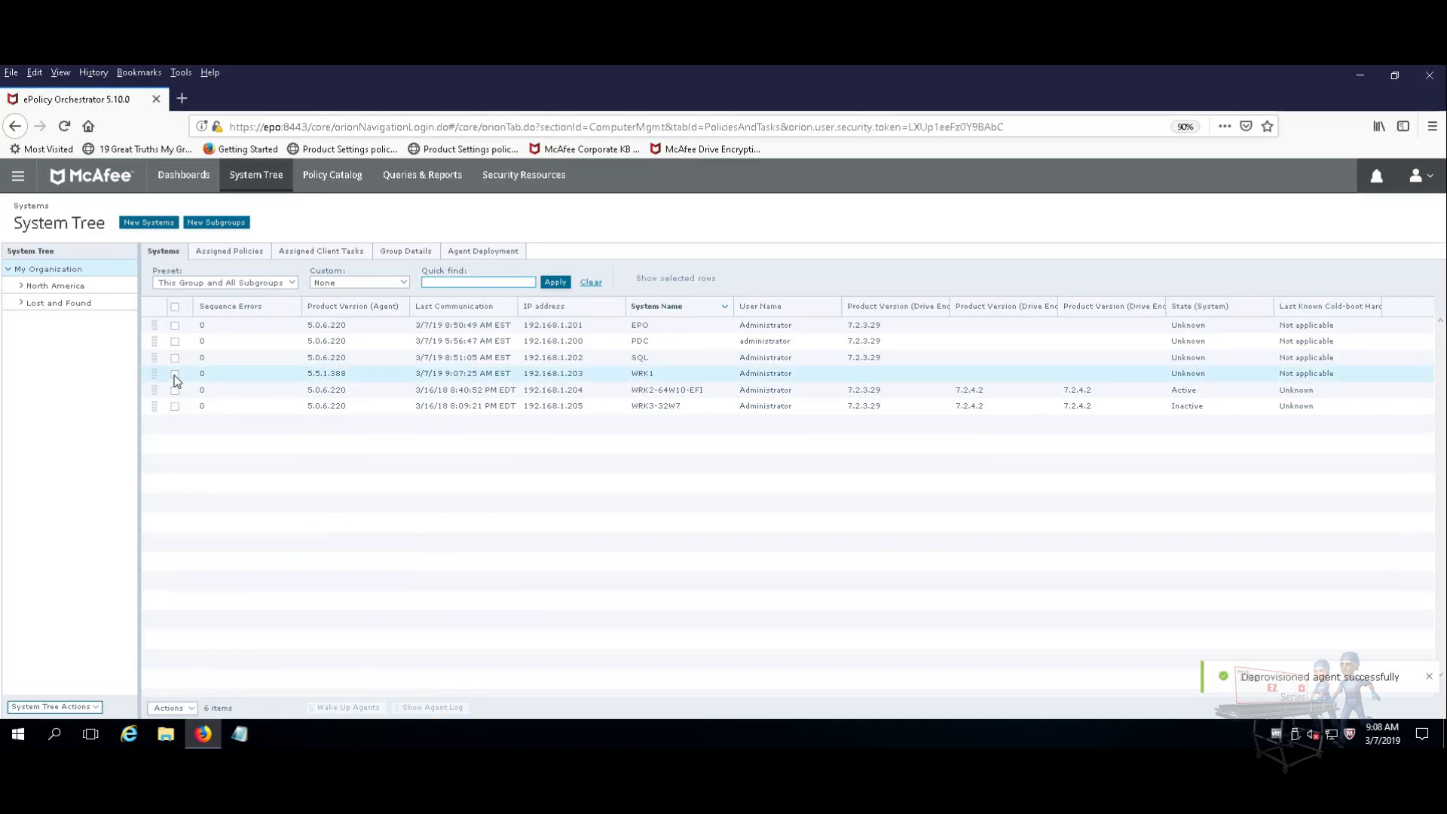
{"action": "left_click", "coordinate": [175, 375]}
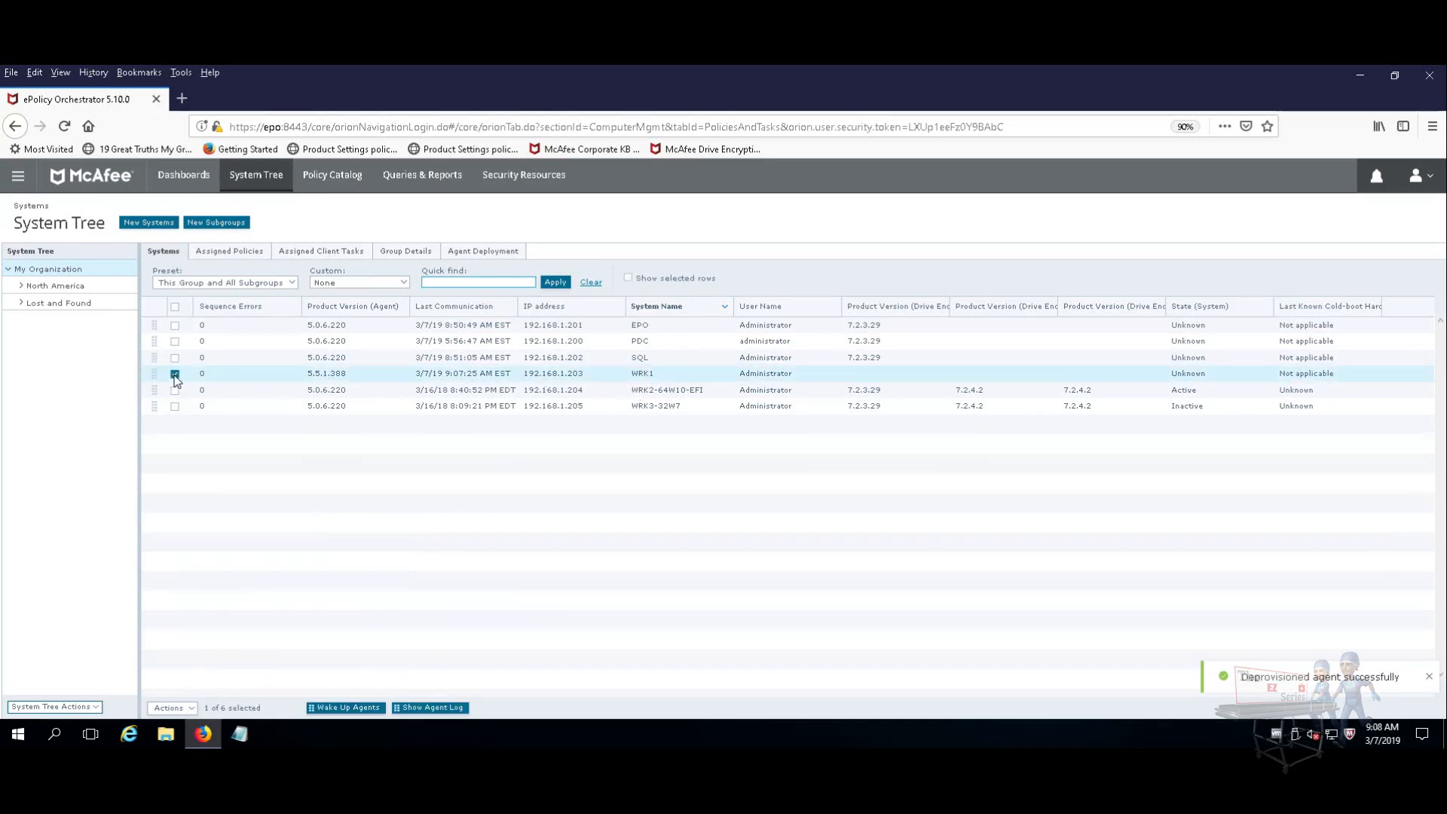
{"action": "left_click", "coordinate": [191, 710]}
{"action": "mouse_move", "coordinate": [185, 675]}
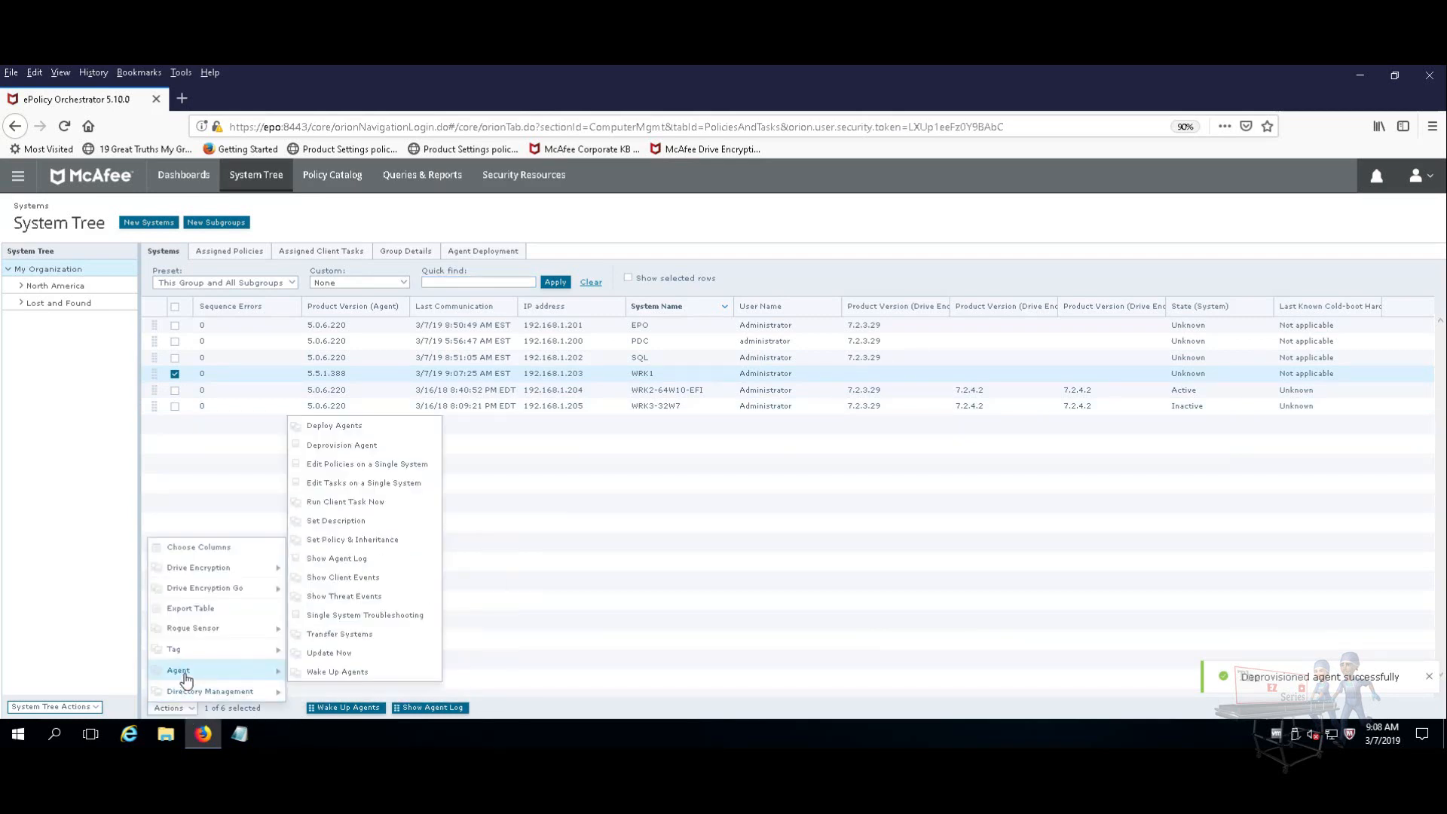
{"action": "left_click", "coordinate": [379, 447]}
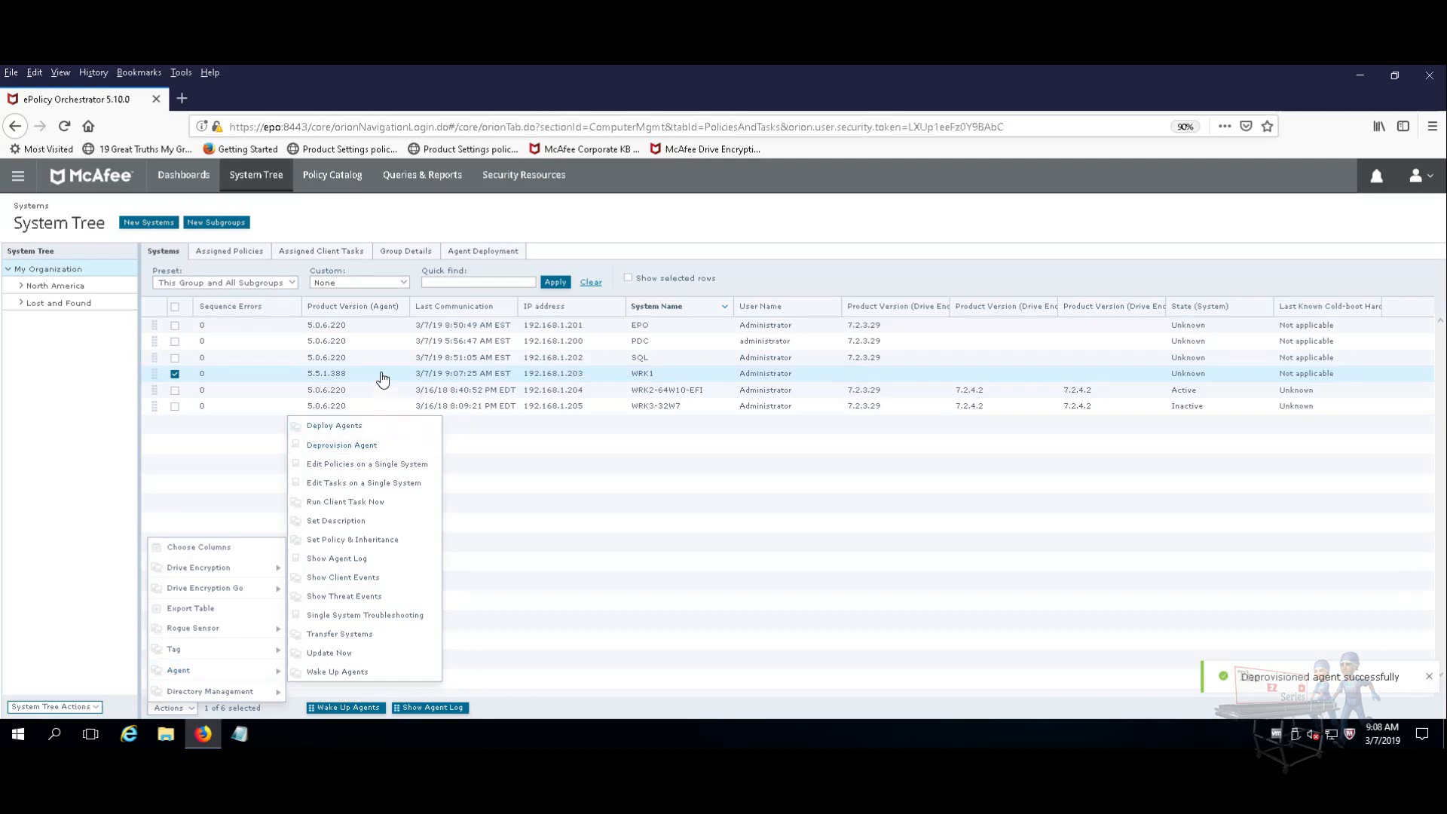
{"action": "left_click", "coordinate": [383, 377]}
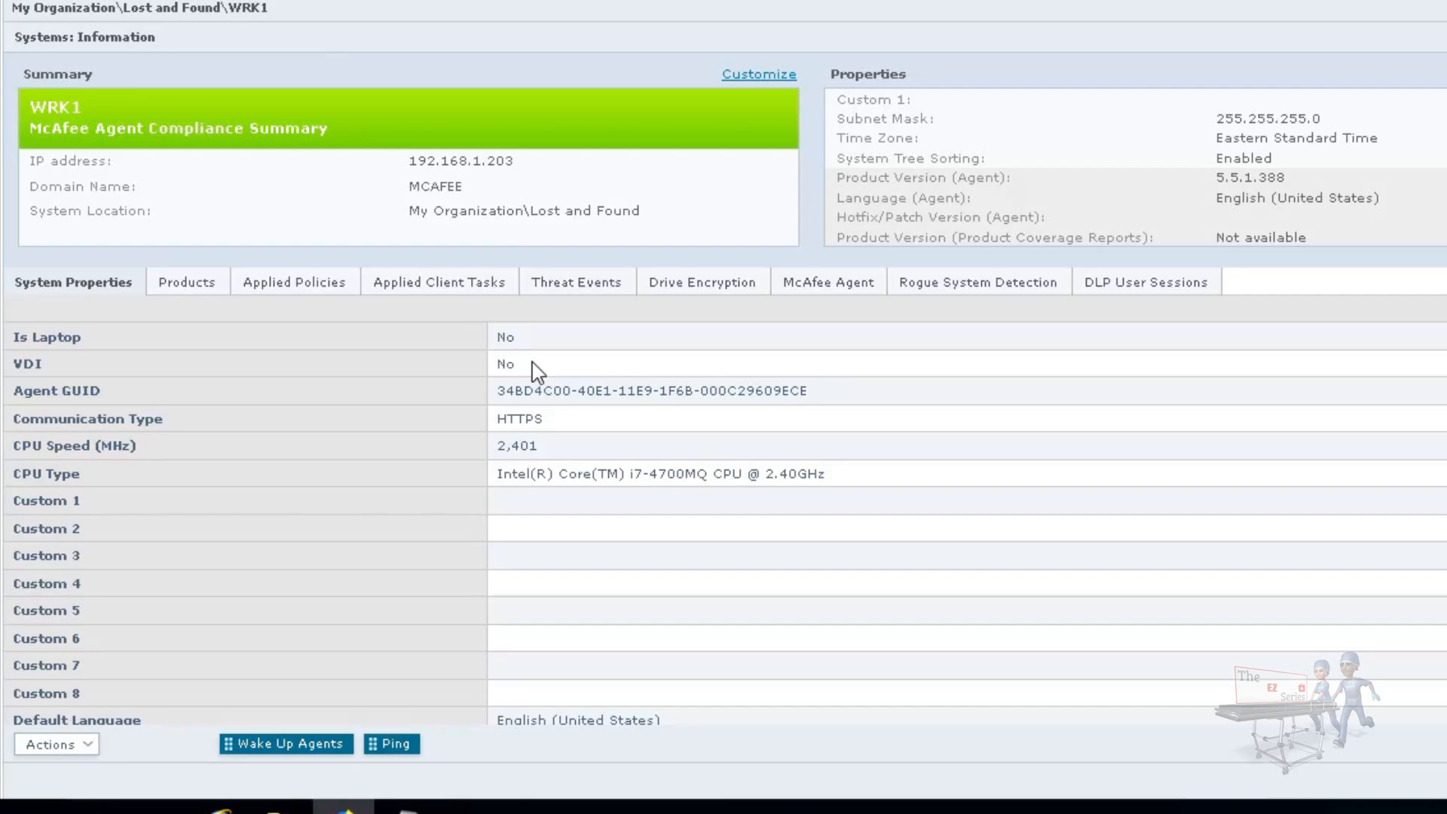
Read the steps for installing McAfee Agent in Virtual Desktop Infrastructure mode in the McAfee Agent 5.5.0 guide.
{"action": "key", "text": "alt+Tab"}
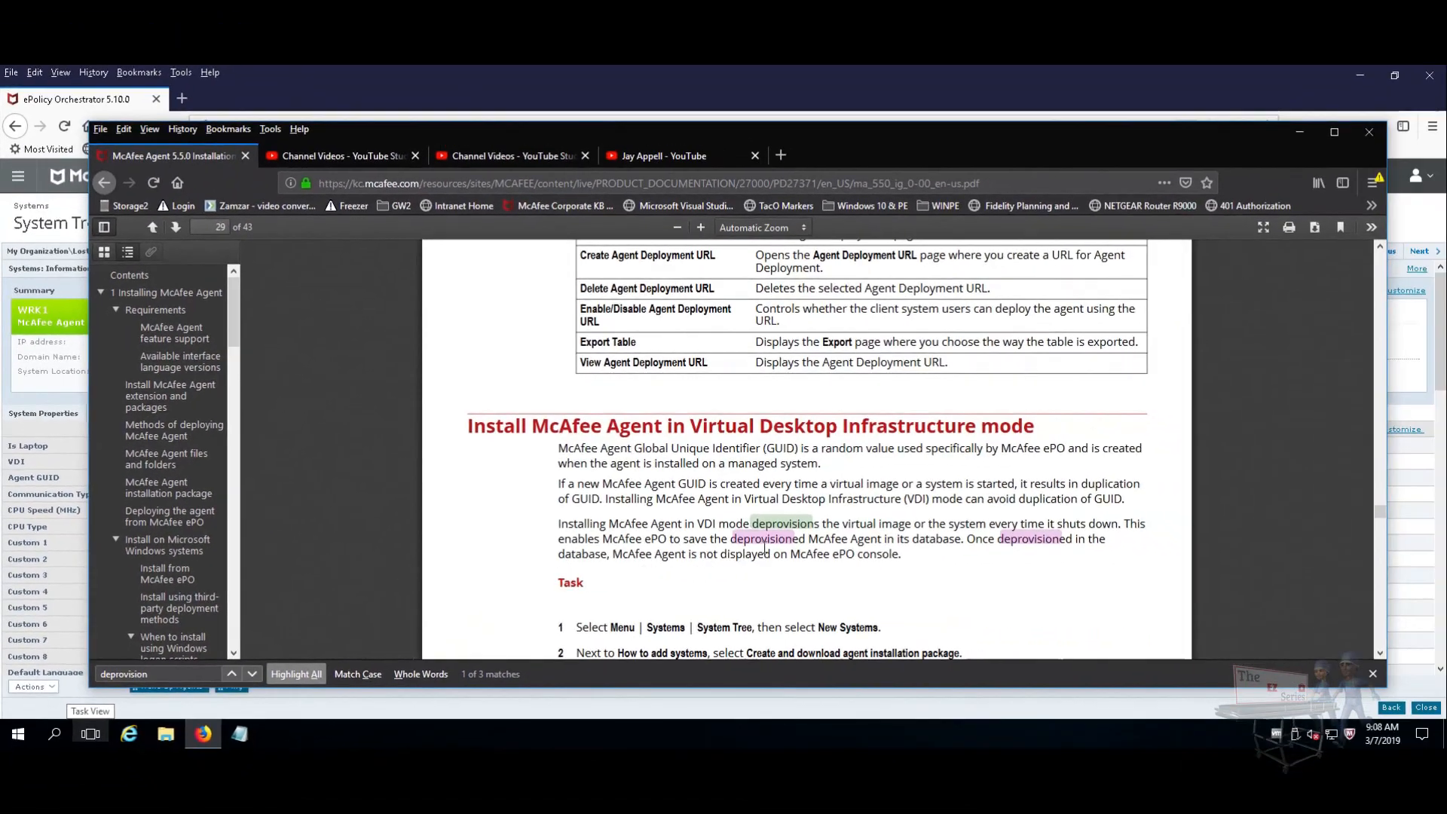
{"action": "scroll", "coordinate": [893, 519], "scroll_direction": "down", "scroll_amount": 10}
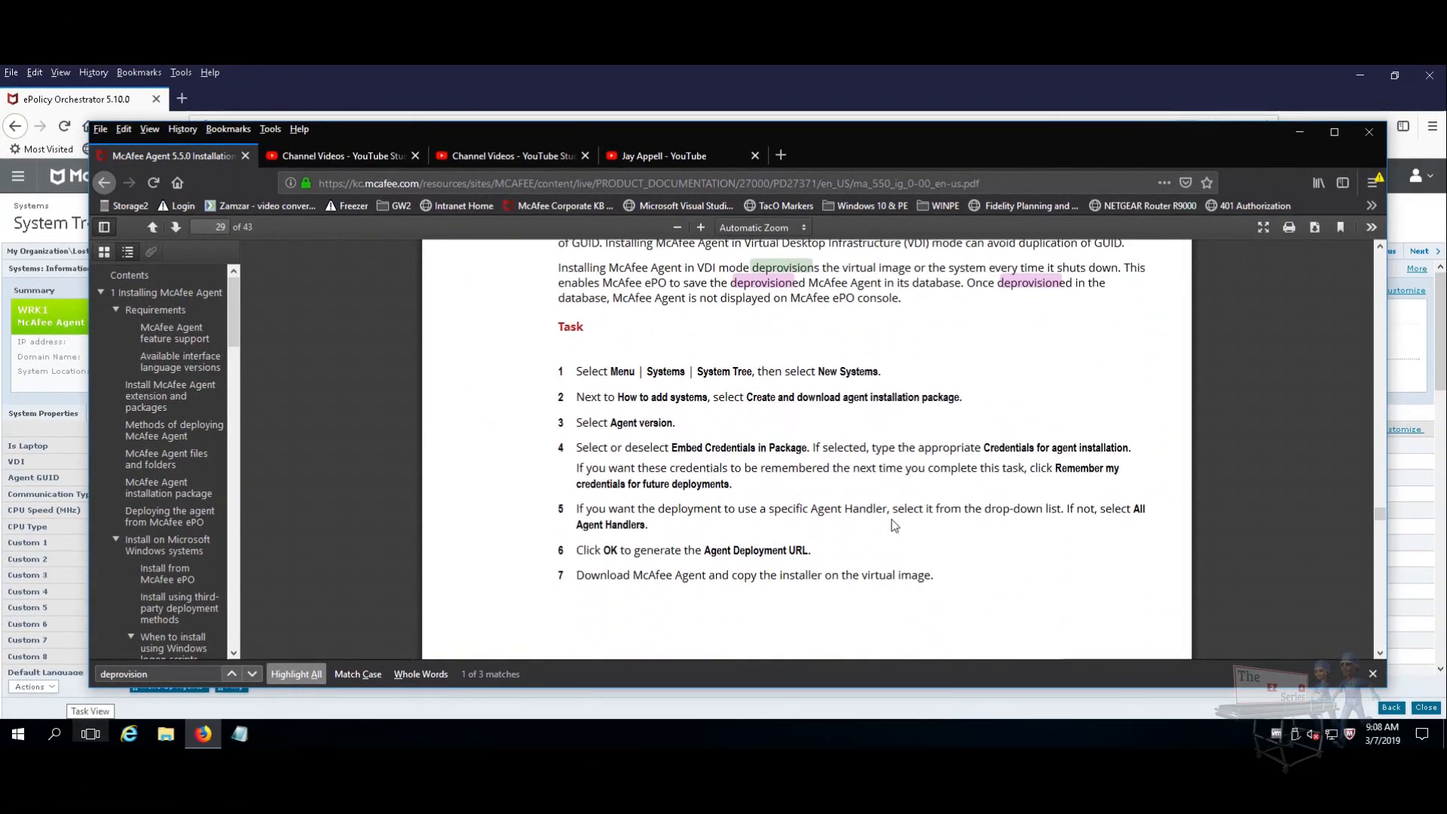
{"action": "scroll", "coordinate": [892, 525], "scroll_direction": "down", "scroll_amount": 2}
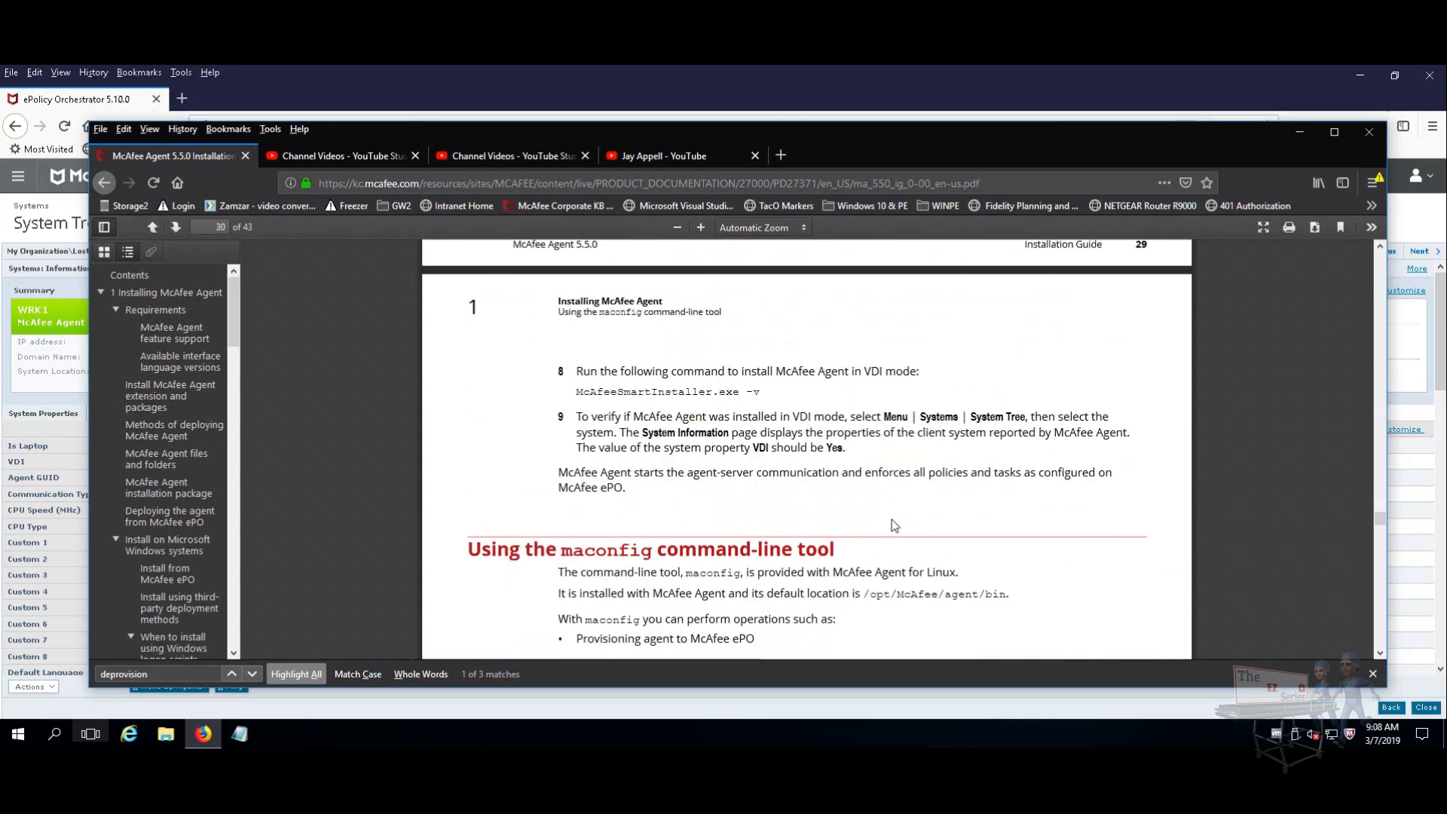
{"action": "scroll", "coordinate": [892, 517], "scroll_direction": "up", "scroll_amount": 8}
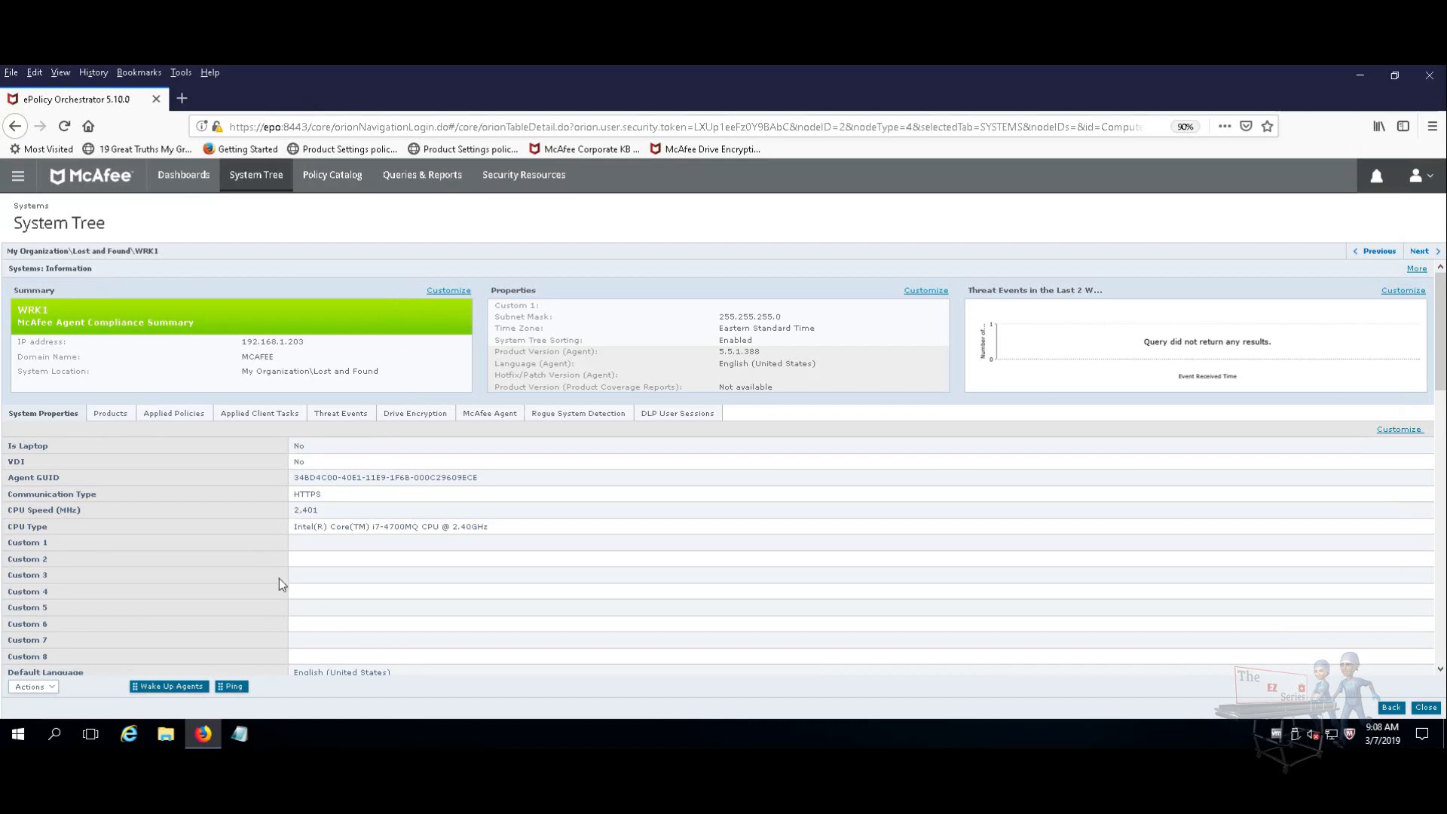
Deprovision the agent on WRK1 from the System Tree, and select the REQUEST PUBLIC KEY entry in McAfee Agent Monitor.
{"action": "left_click", "coordinate": [1423, 708]}
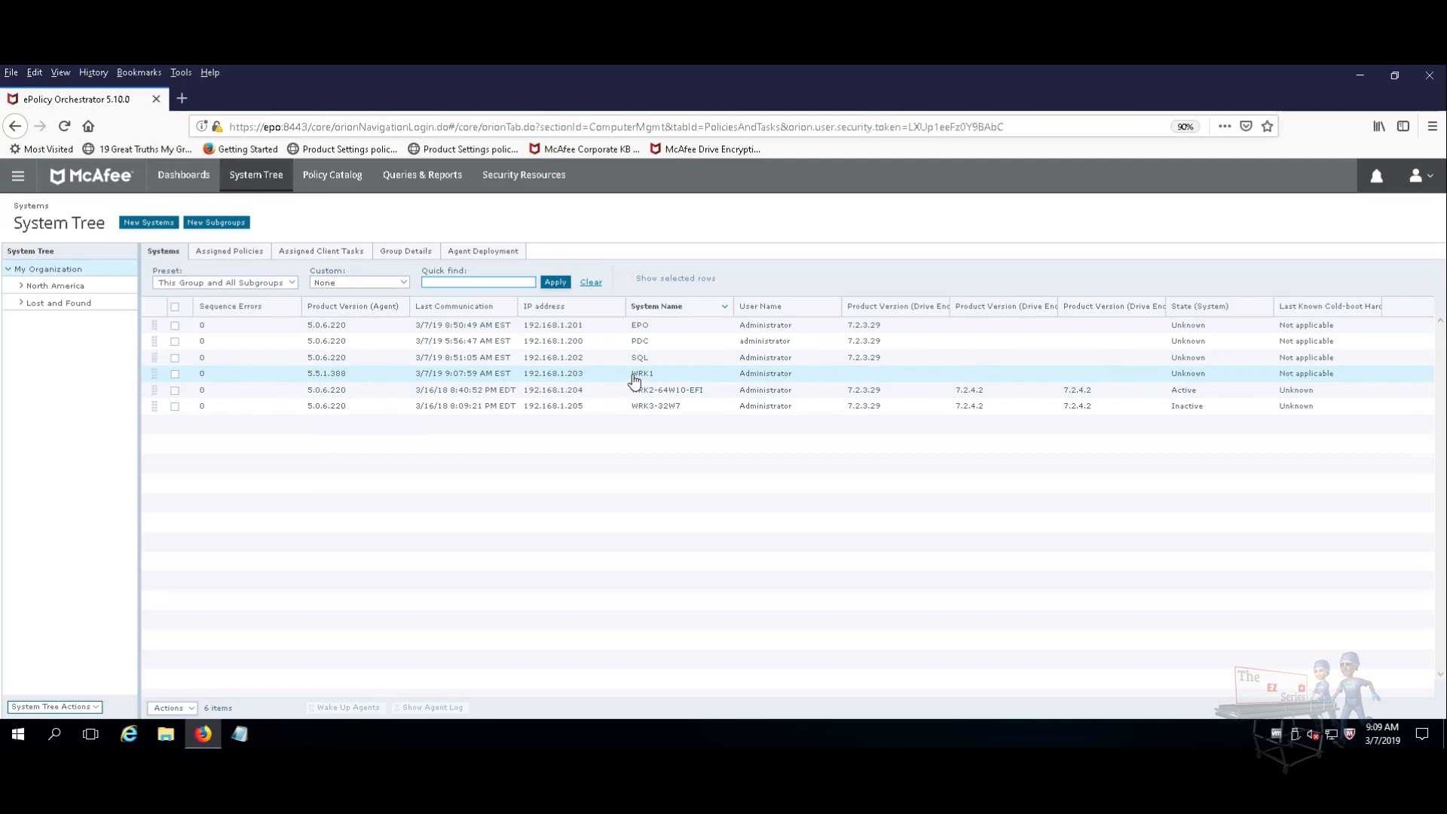
{"action": "left_click", "coordinate": [174, 373]}
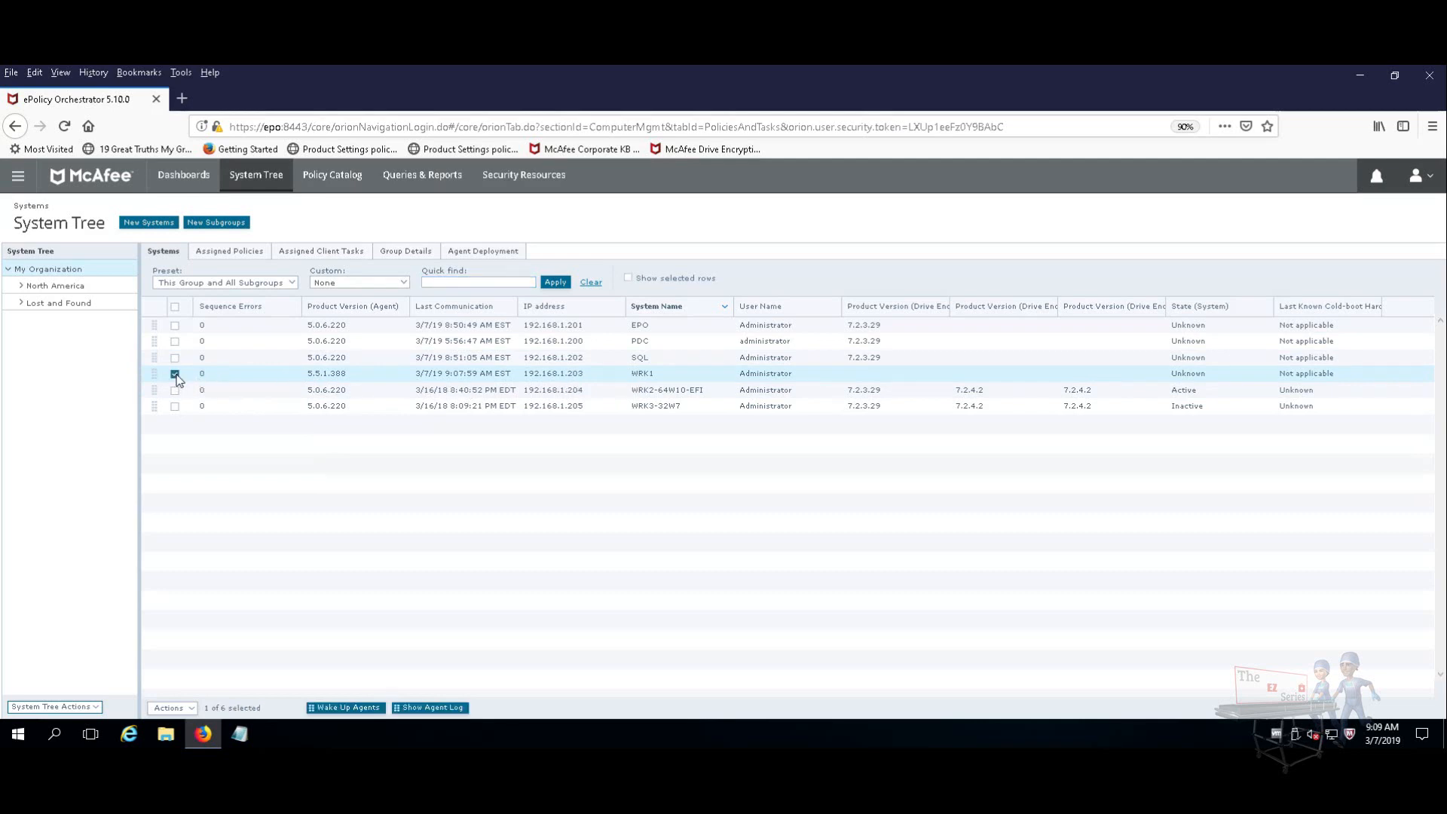
{"action": "left_click", "coordinate": [179, 709]}
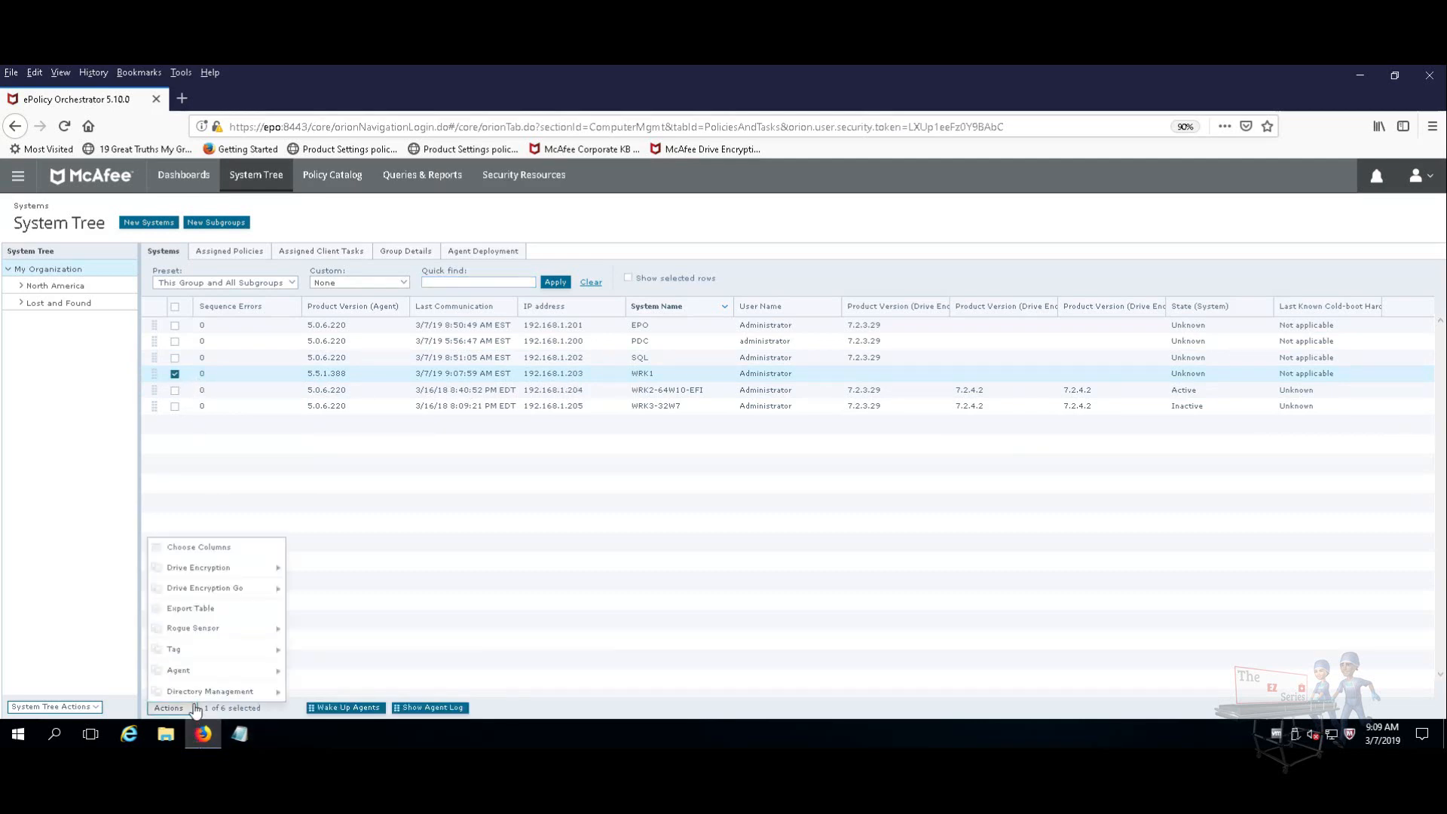
{"action": "mouse_move", "coordinate": [189, 670]}
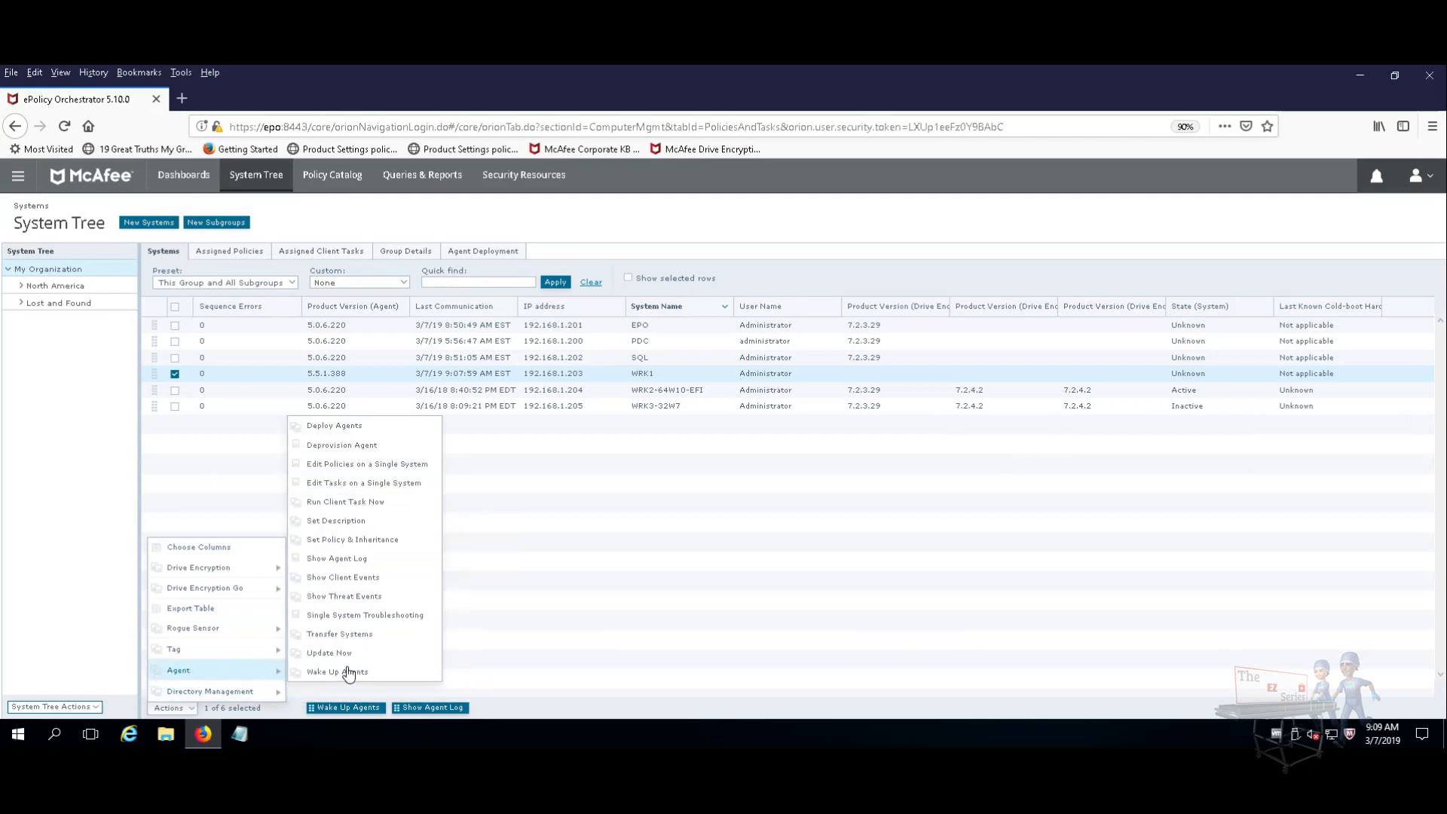
{"action": "left_click", "coordinate": [365, 448]}
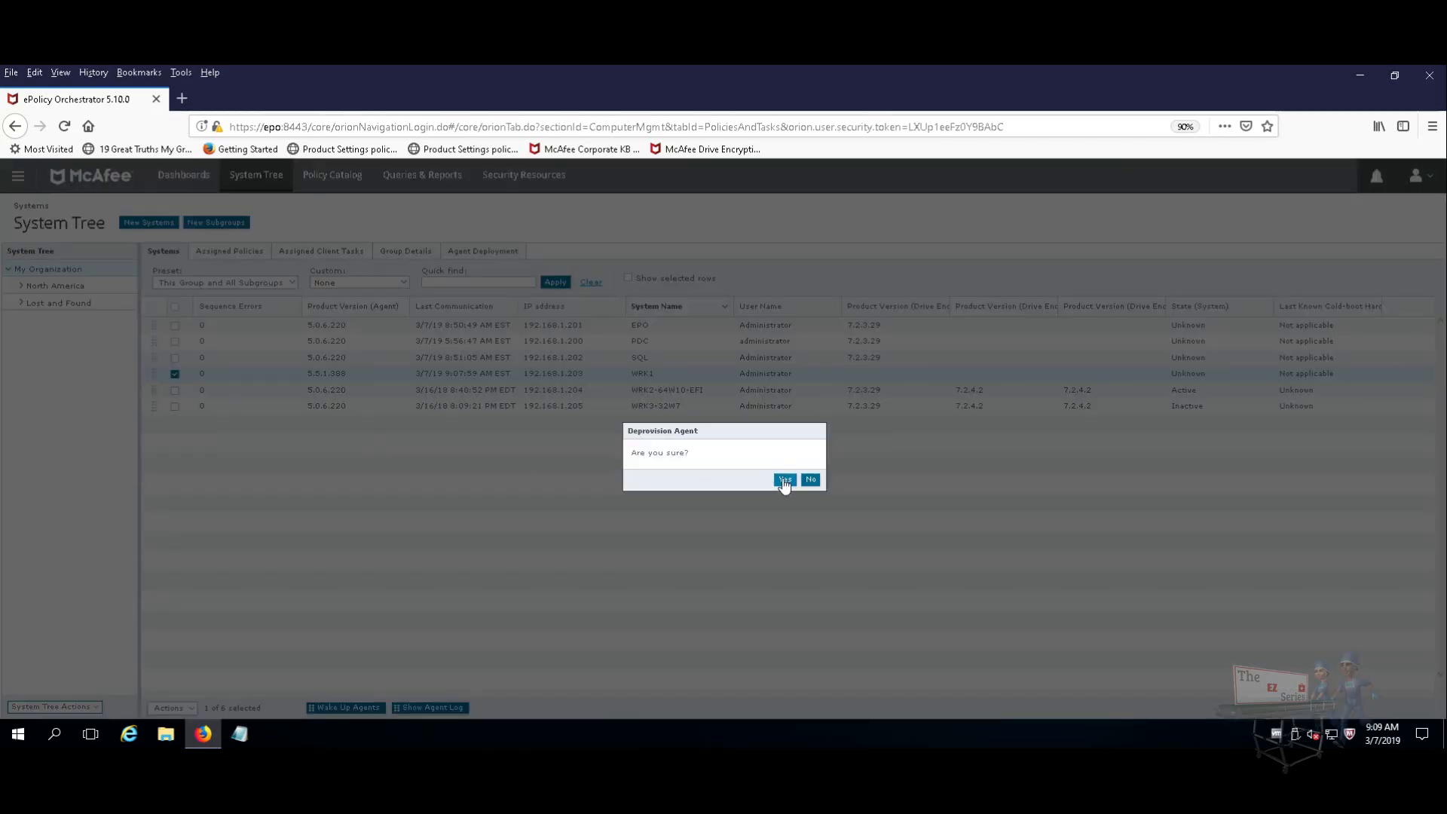
{"action": "left_click", "coordinate": [785, 479]}
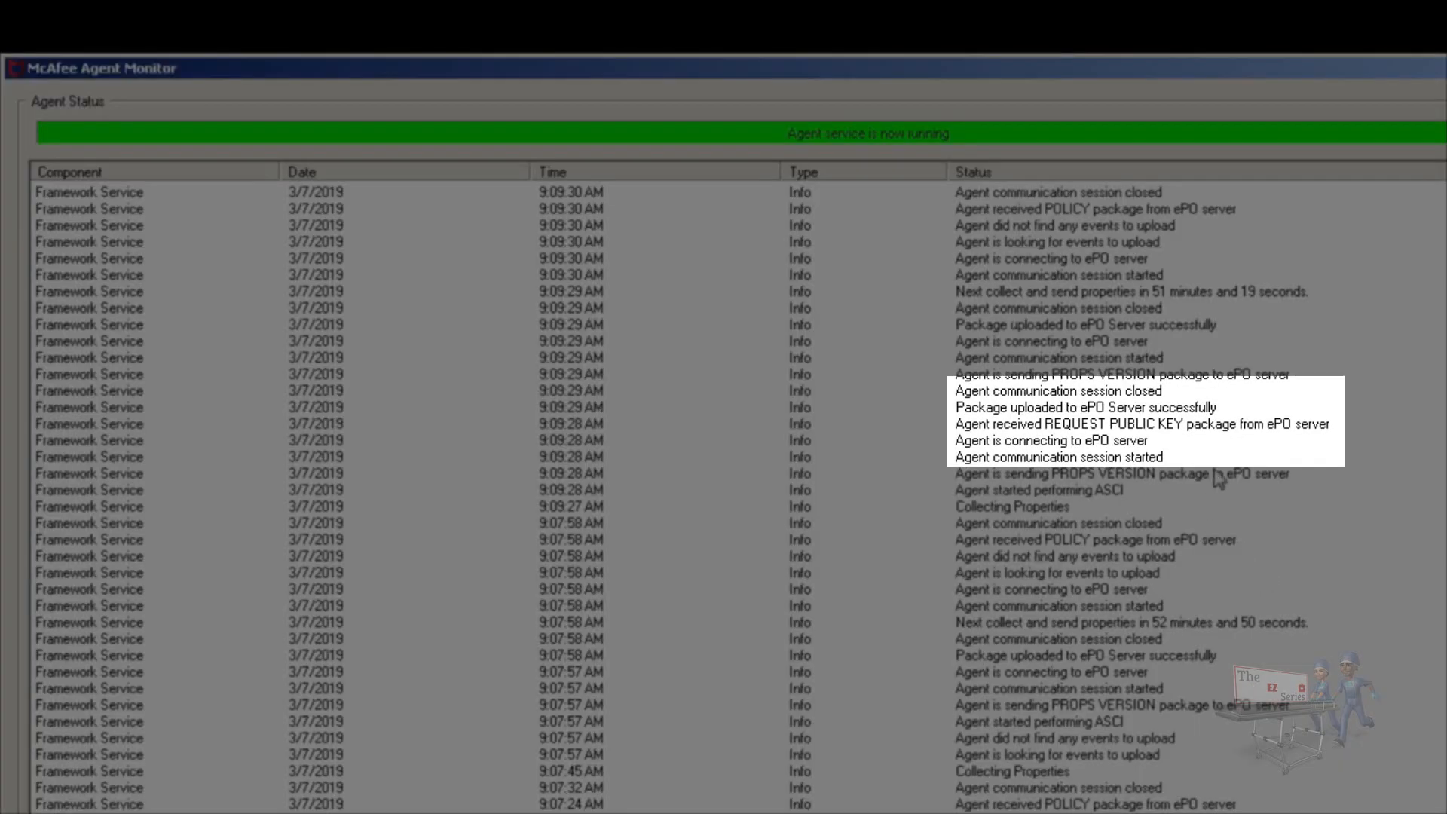
{"action": "left_click", "coordinate": [1244, 423]}
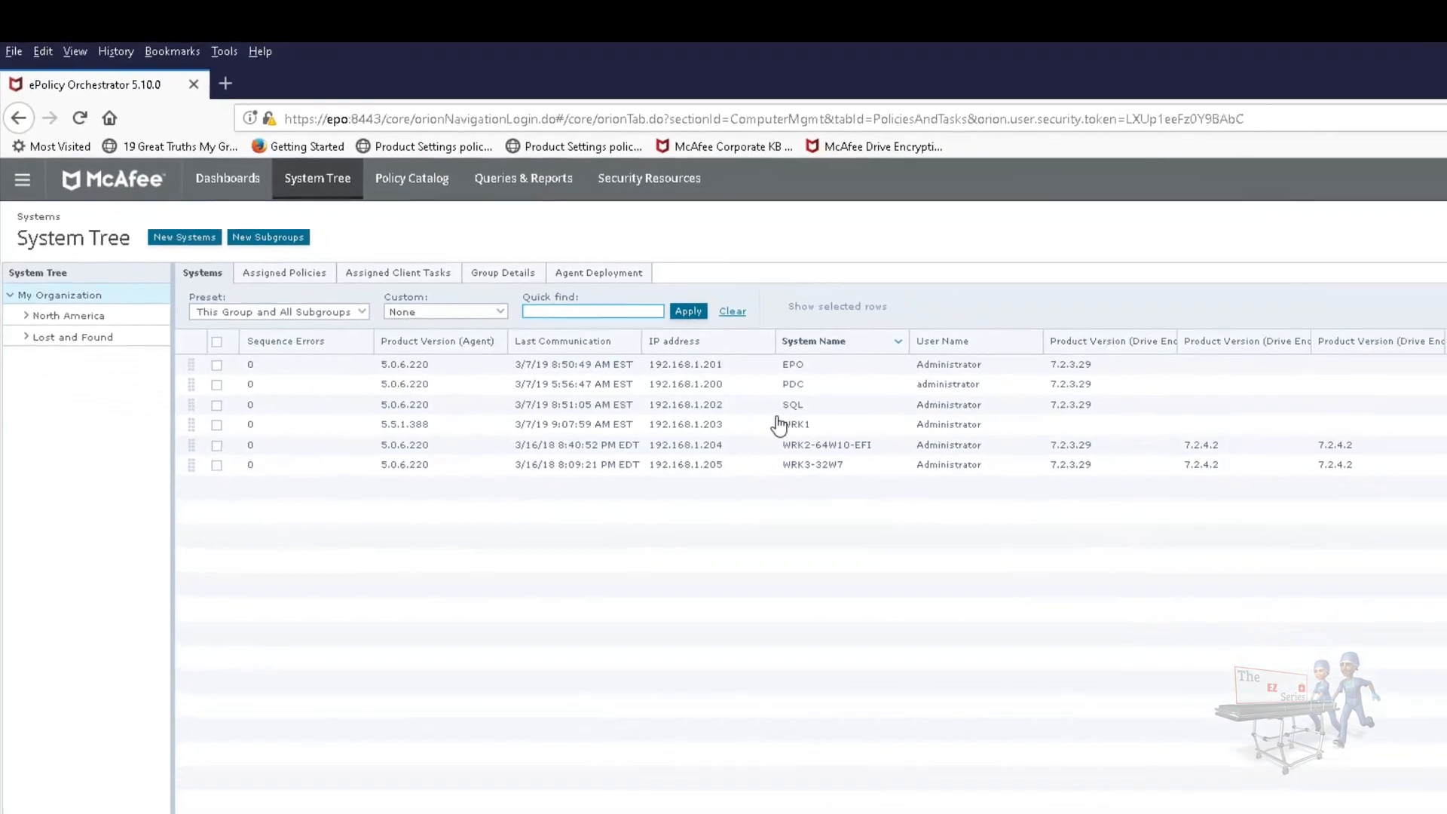
Clear the agent GUID sequence error count for WRK1 in the System Tree and confirm it.
{"action": "left_click", "coordinate": [207, 406]}
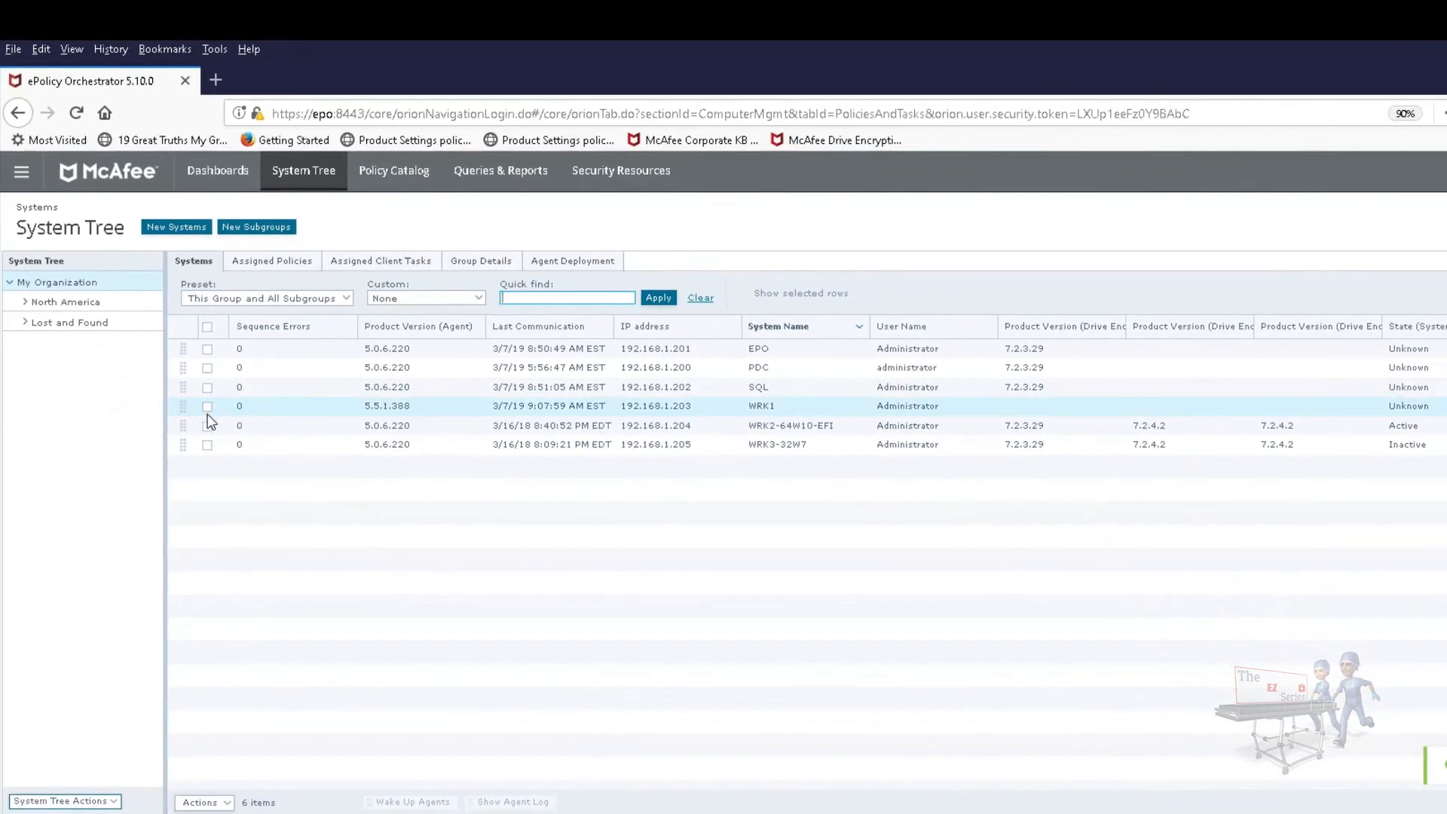
{"action": "left_click", "coordinate": [202, 801]}
{"action": "mouse_move", "coordinate": [230, 757]}
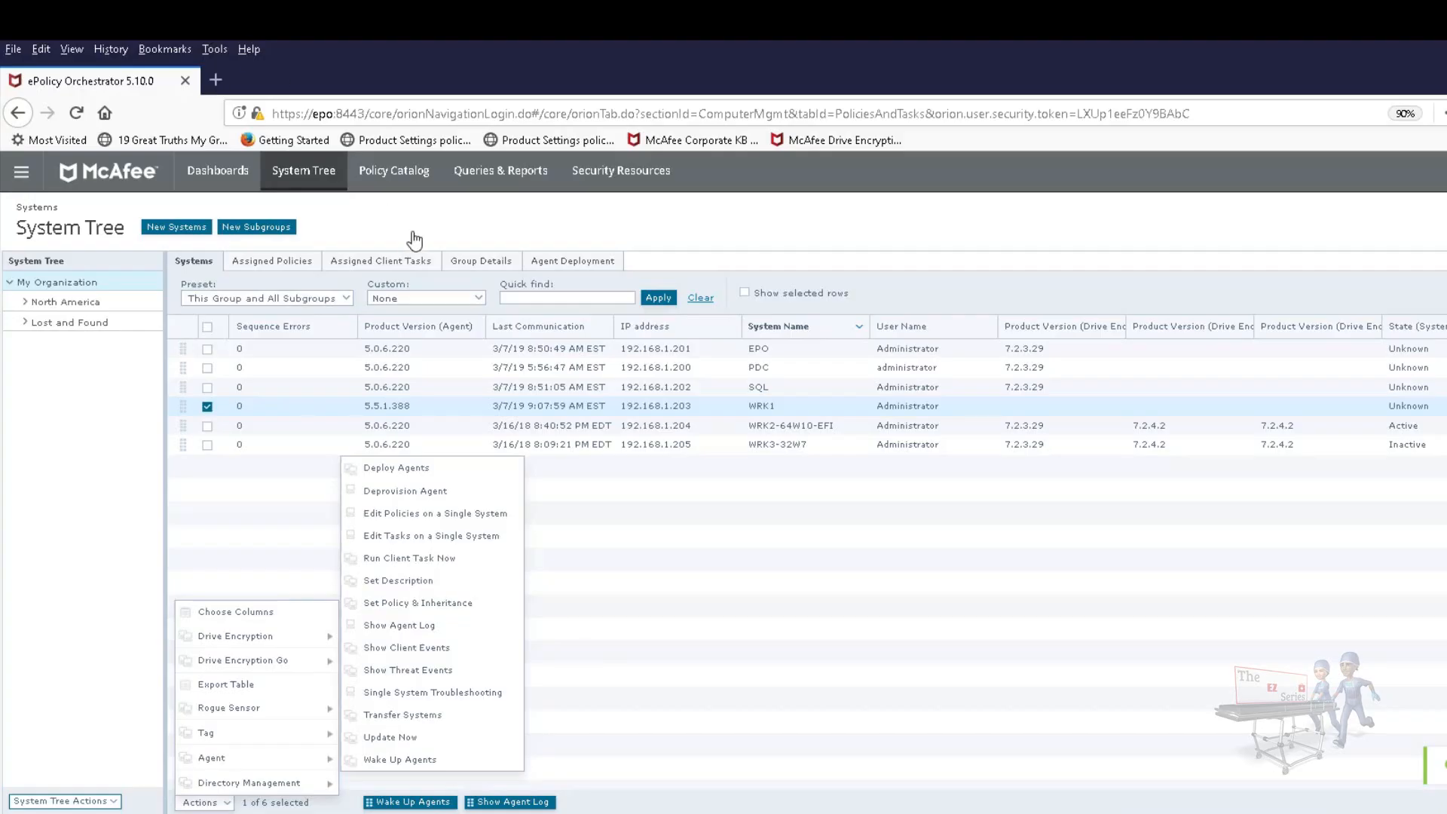
{"action": "left_click", "coordinate": [675, 224]}
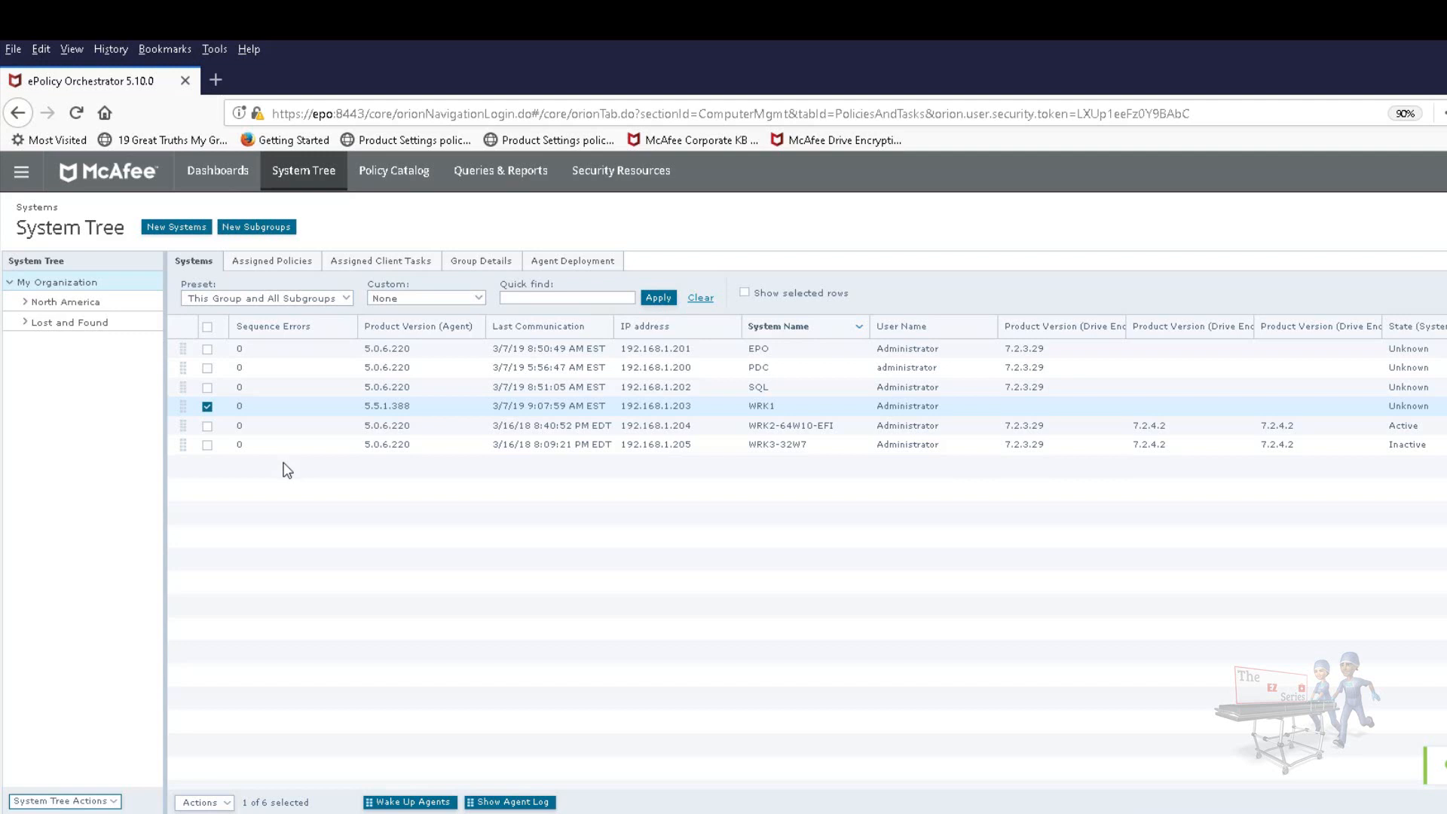
{"action": "left_click", "coordinate": [203, 802]}
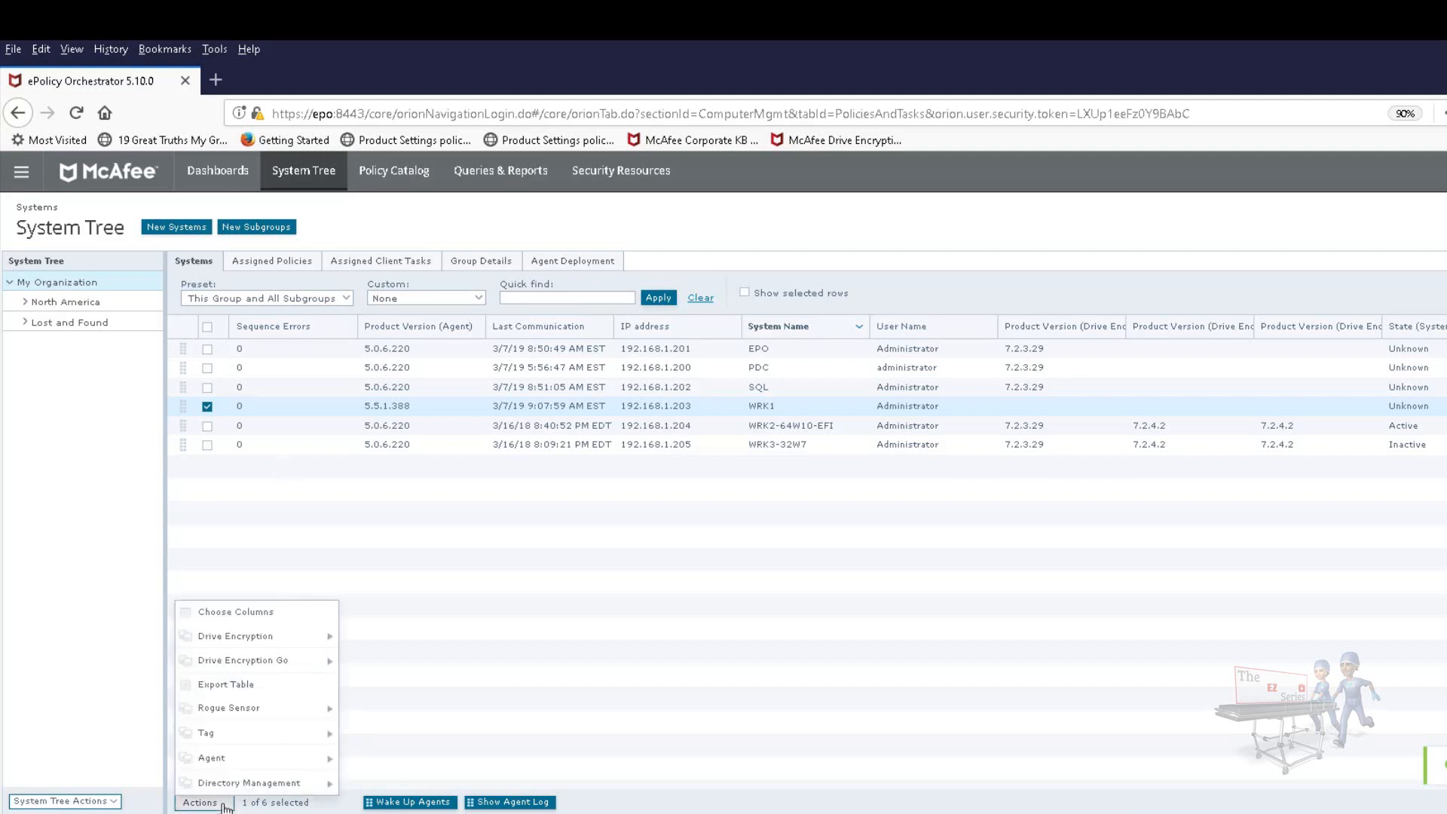
{"action": "mouse_move", "coordinate": [253, 788]}
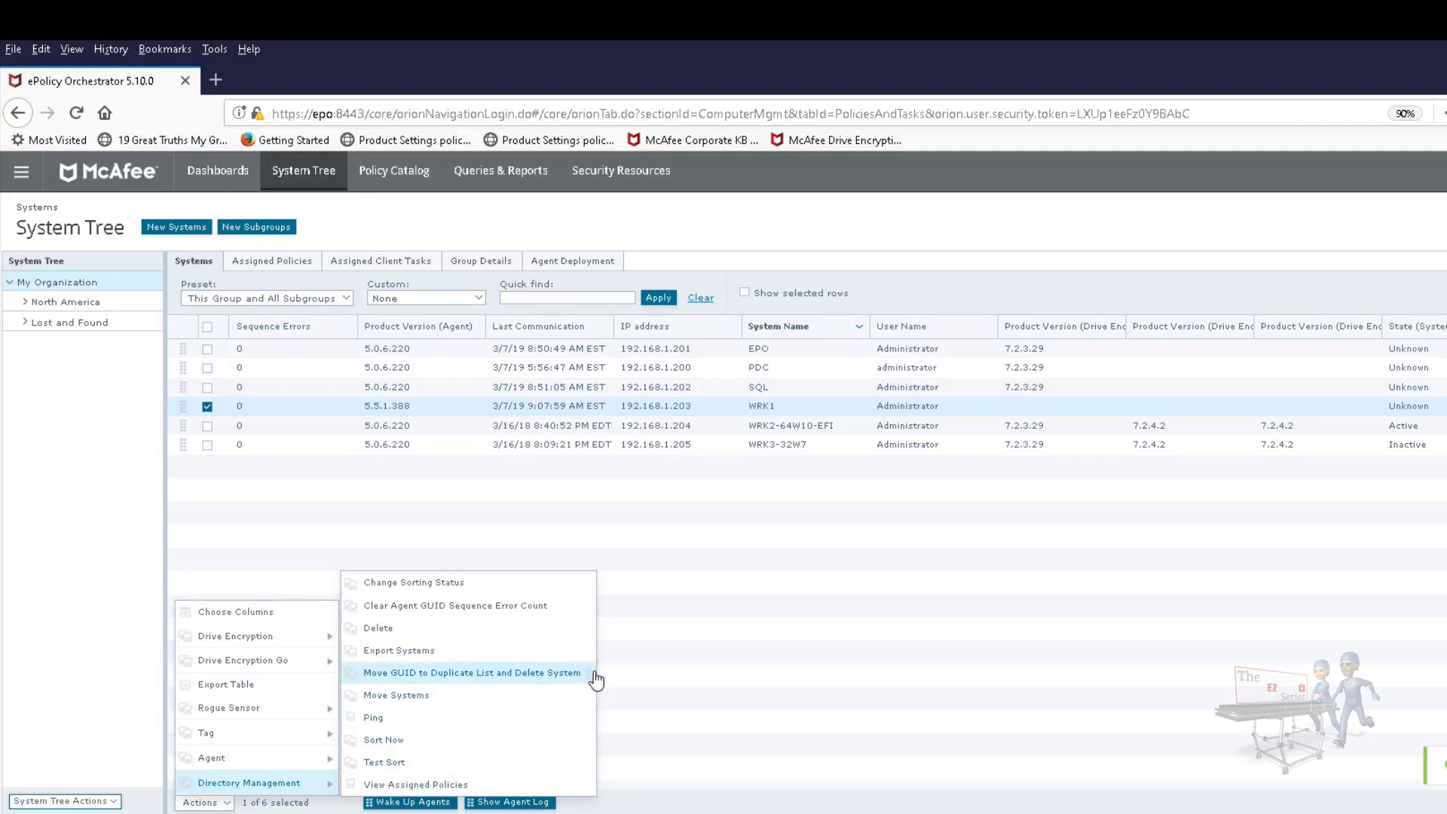
{"action": "left_click", "coordinate": [554, 607]}
{"action": "left_click", "coordinate": [930, 533]}
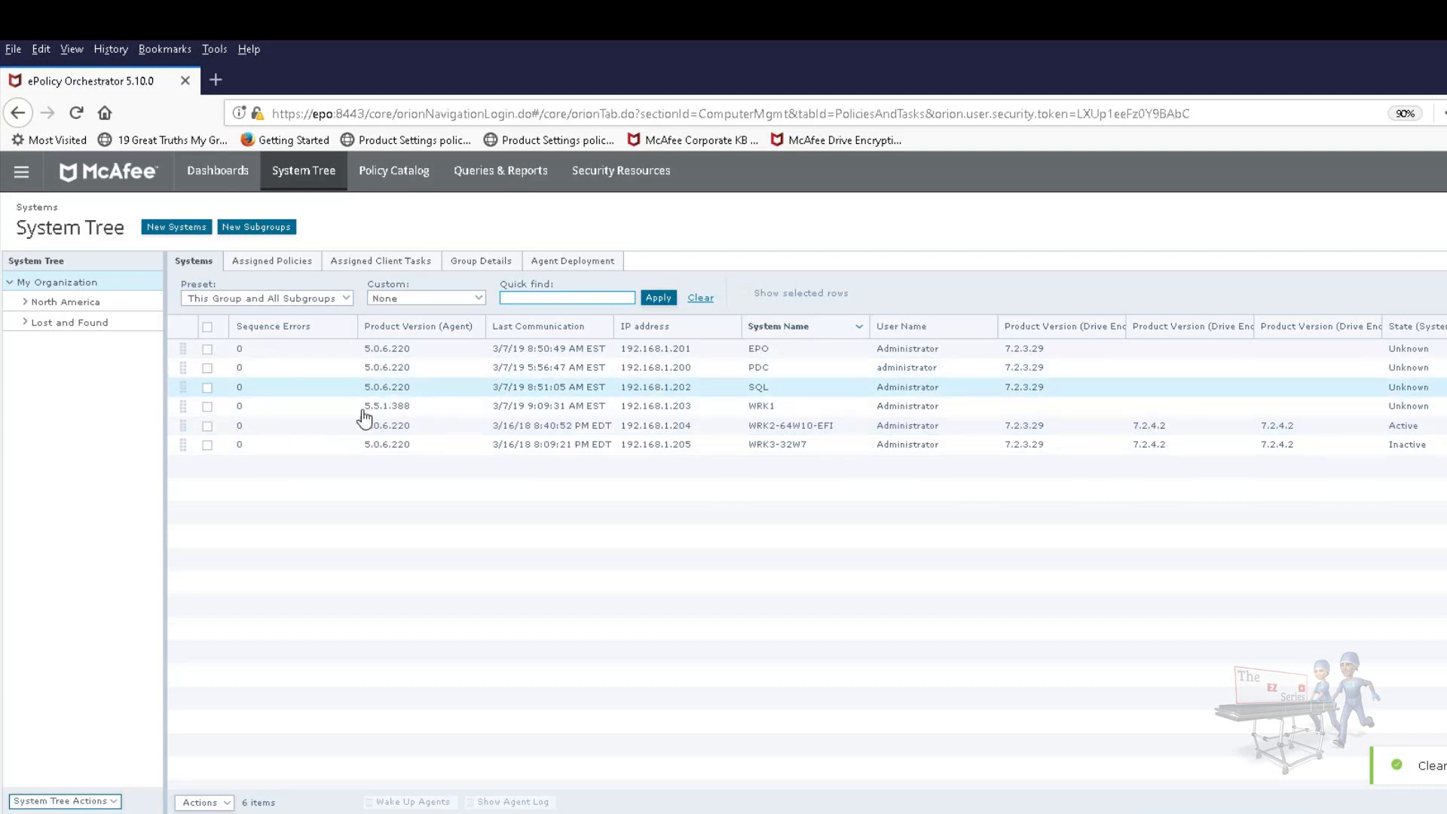
Move the GUID of WRK1 to the duplicate list, delete the system and confirm it.
{"action": "left_click", "coordinate": [207, 406]}
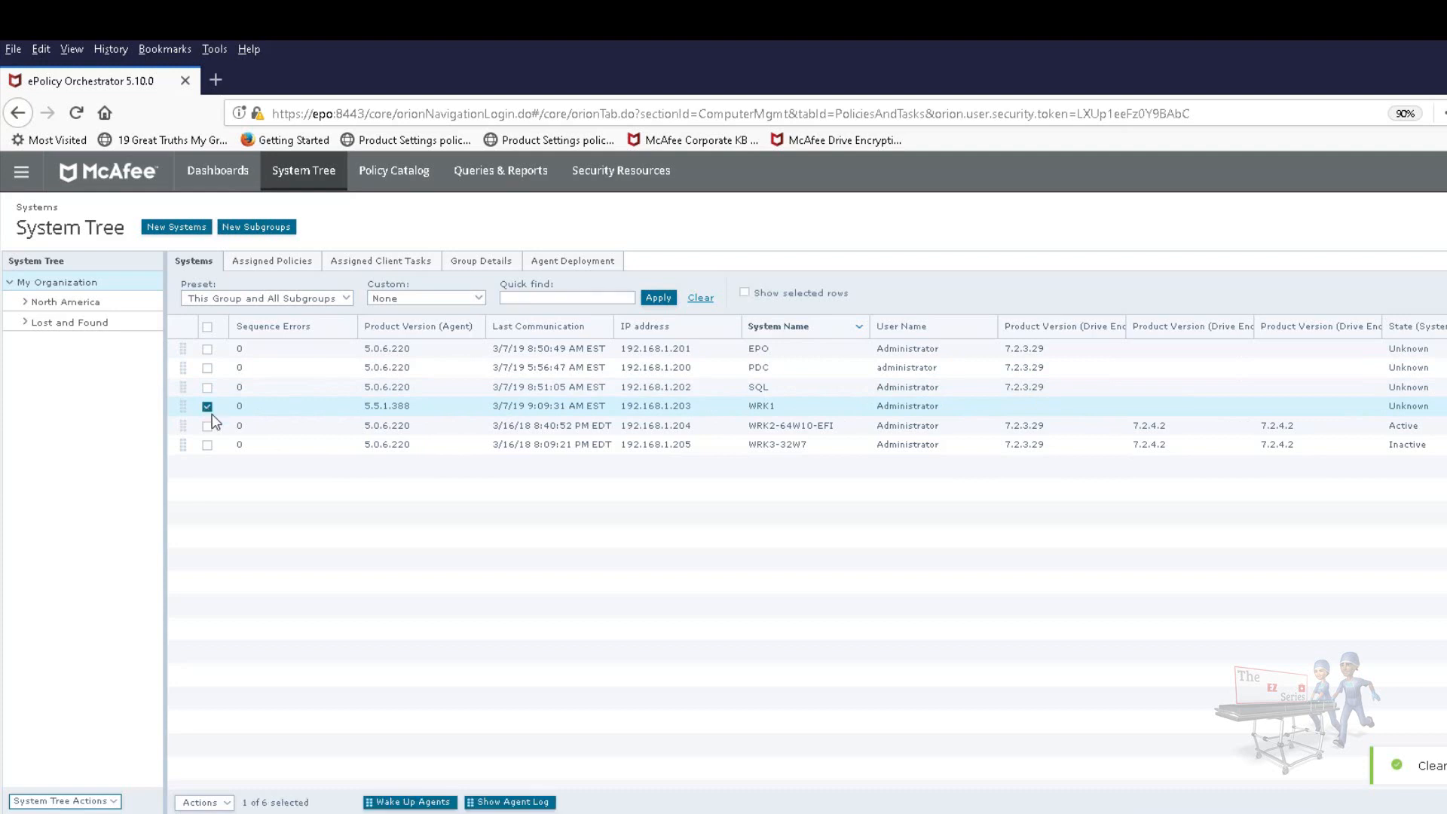
{"action": "left_click", "coordinate": [214, 808]}
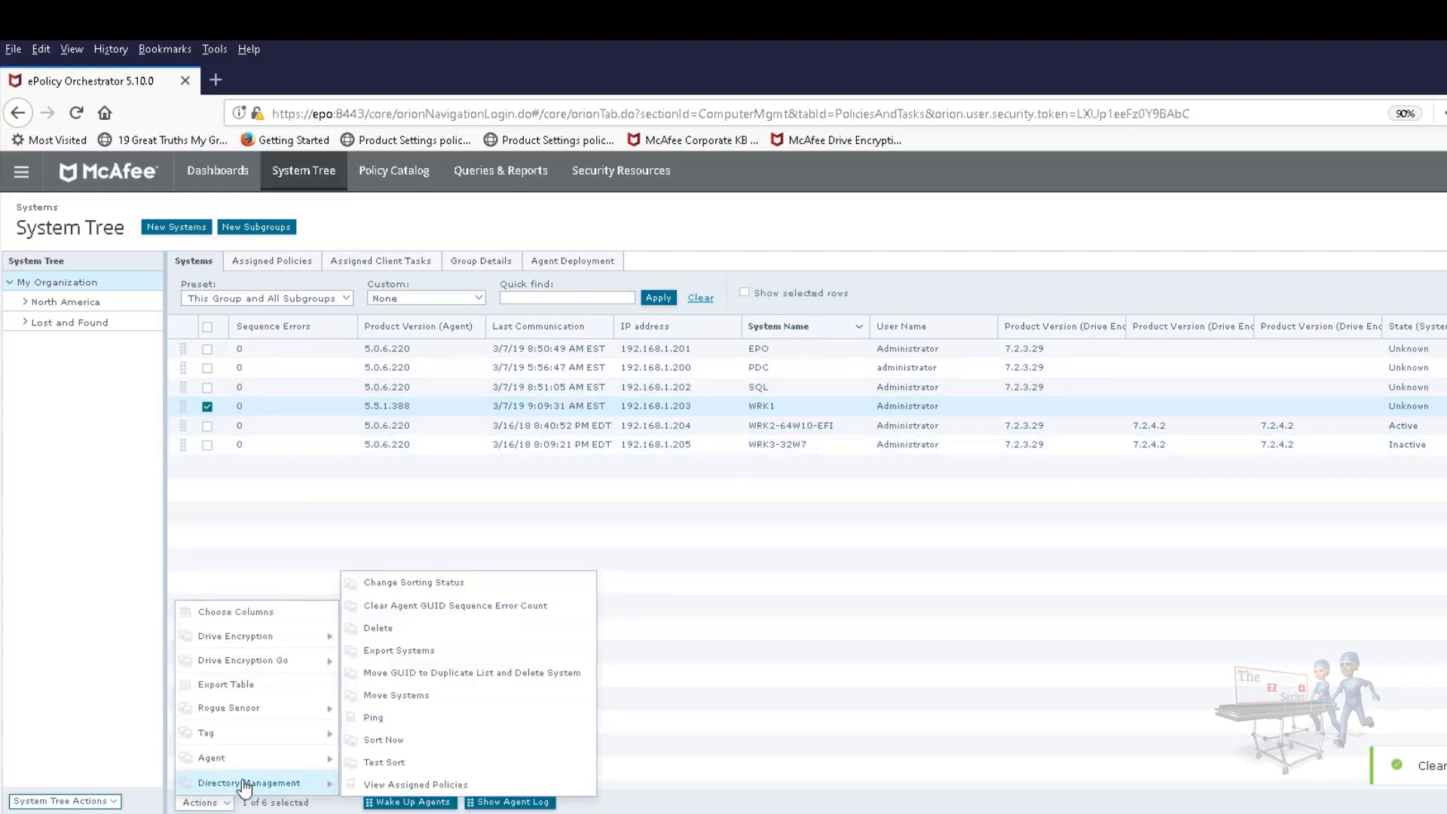
{"action": "left_click", "coordinate": [491, 672]}
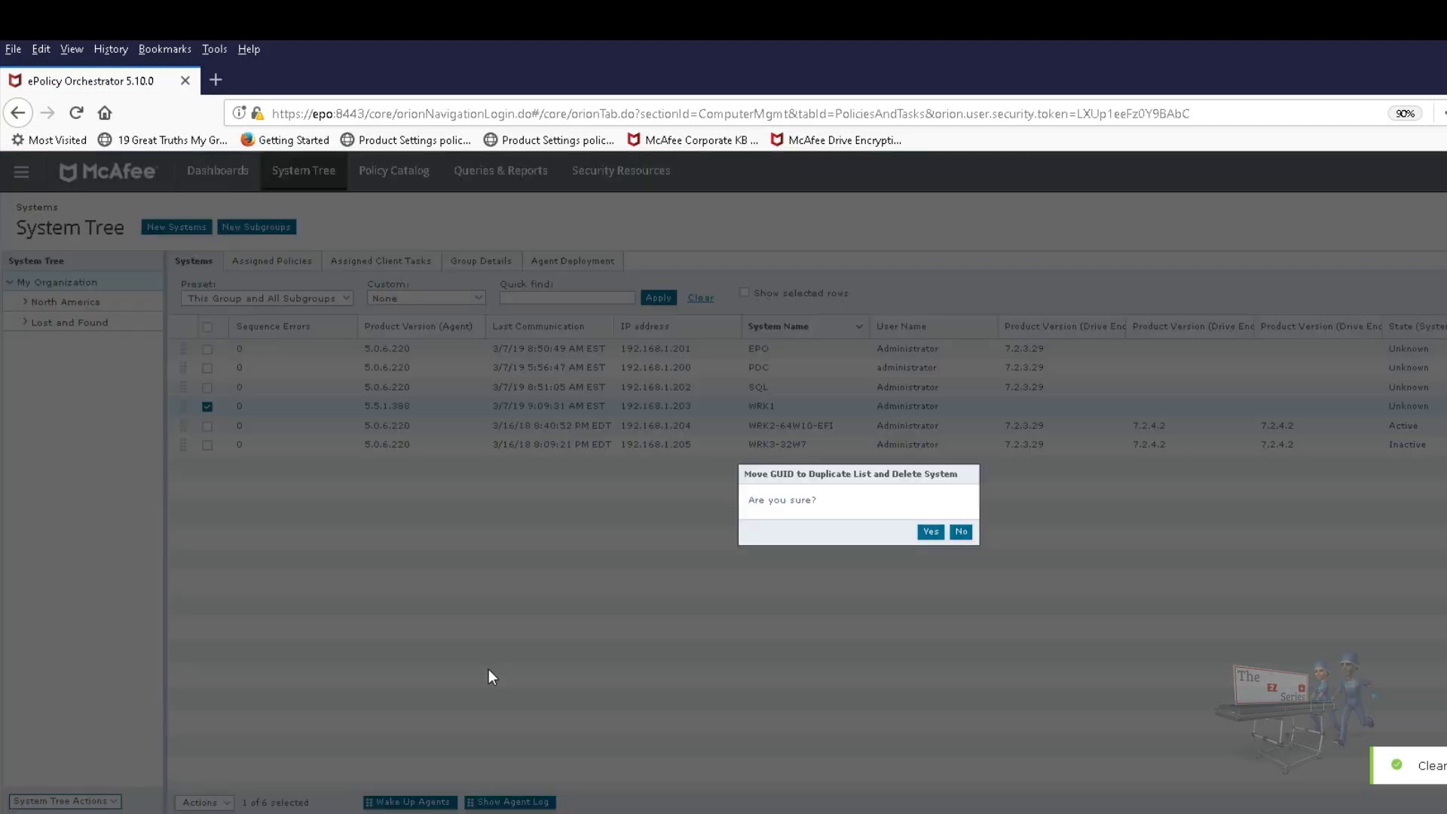
{"action": "left_click", "coordinate": [929, 532]}
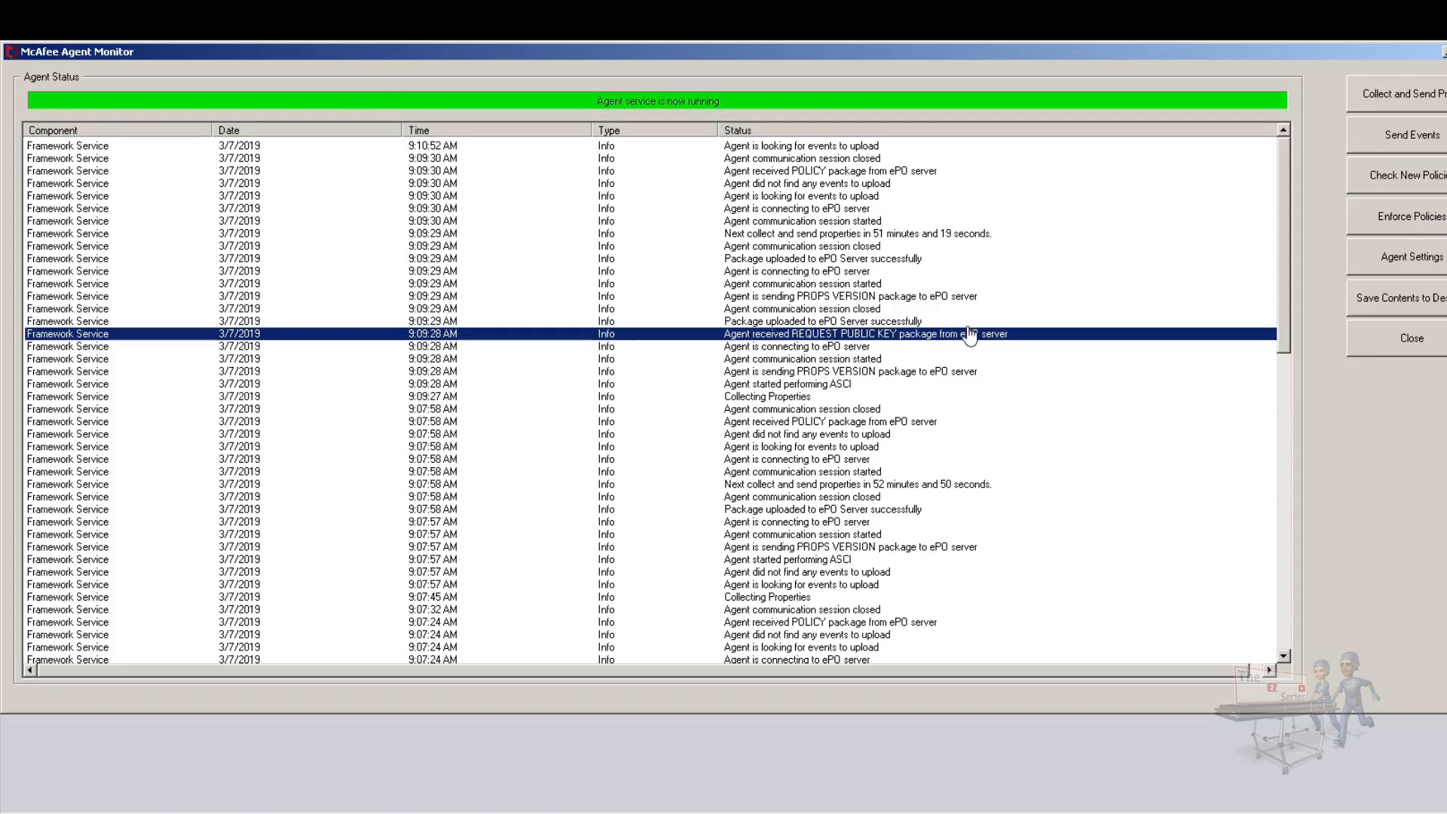
Collect and send properties from McAfee Agent Monitor on WRK1 and select the new REQUEST PUBLIC KEY entry.
{"action": "left_click", "coordinate": [1441, 96]}
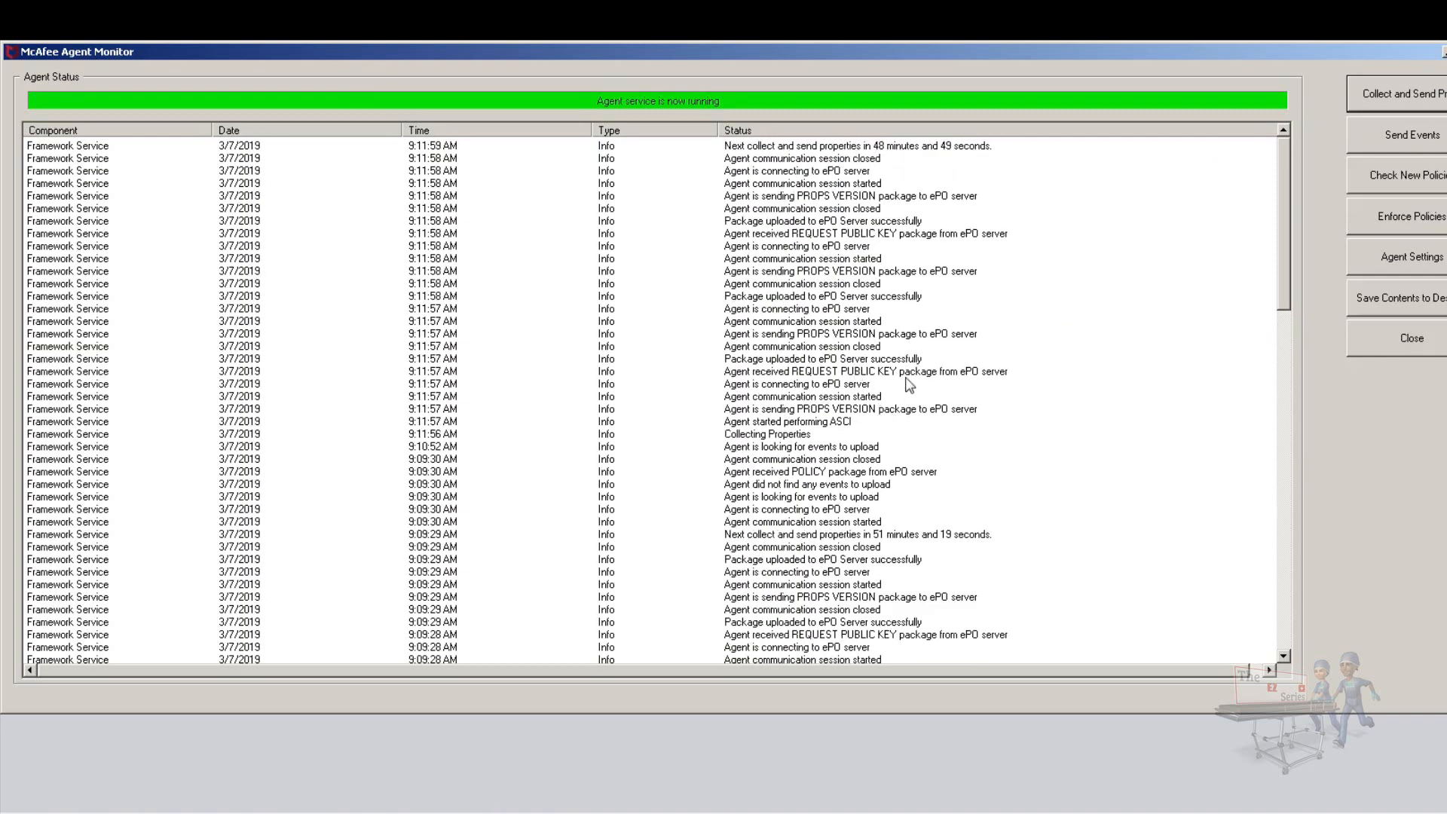
{"action": "left_click", "coordinate": [908, 372]}
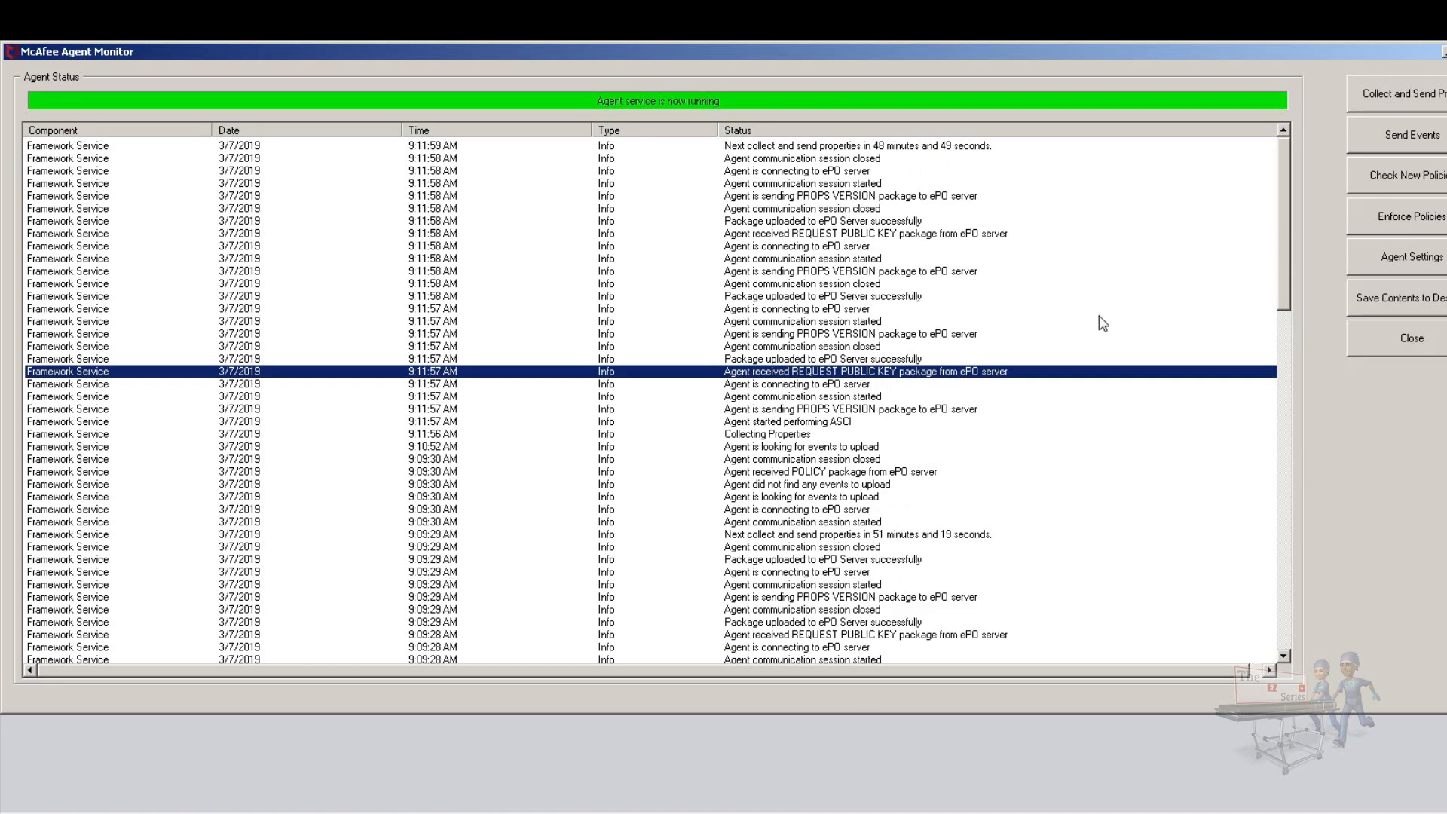
Compare the earlier REQUEST PUBLIC KEY entry with the one from the latest collect and send properties run.
{"action": "left_click", "coordinate": [955, 635]}
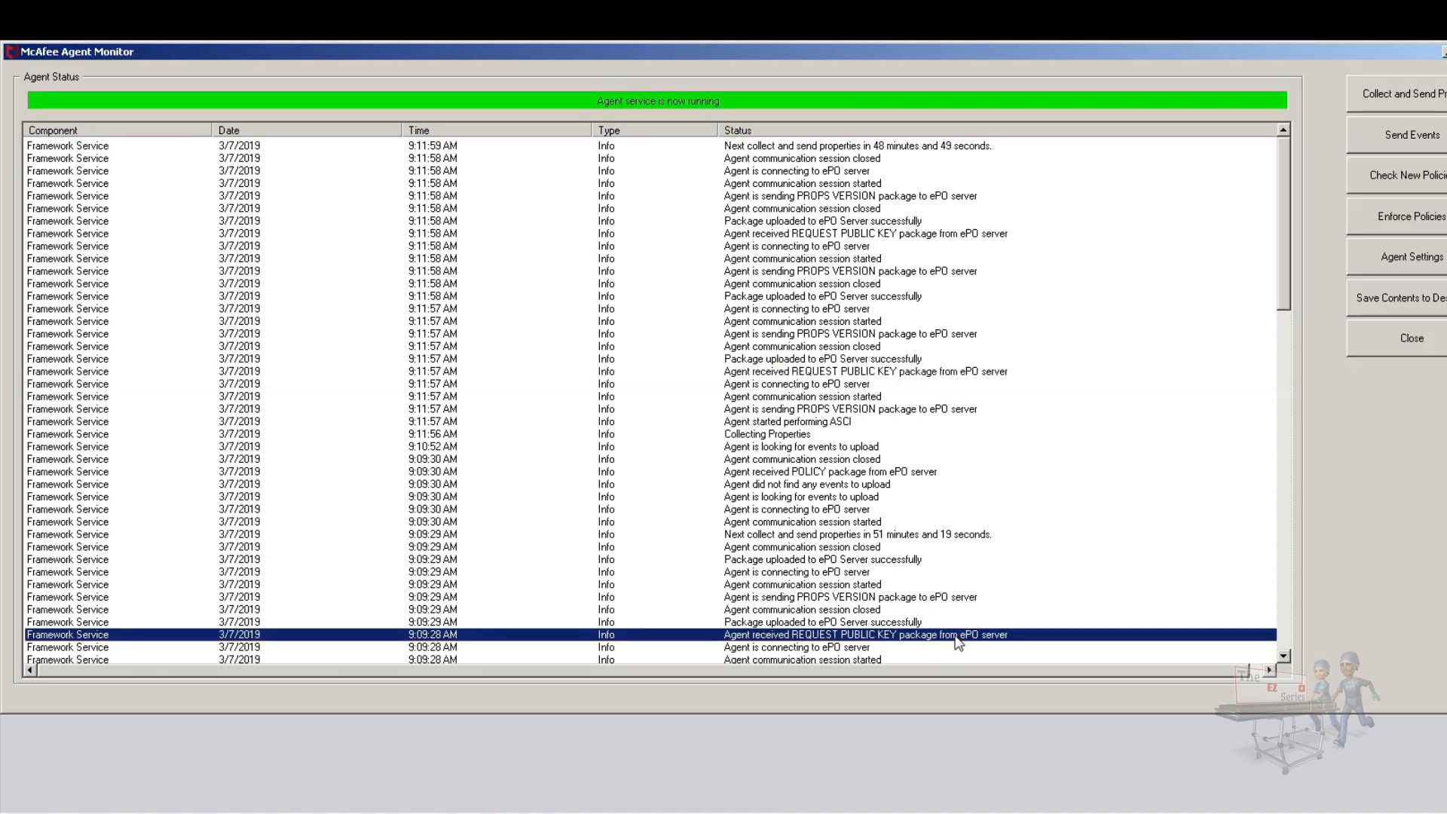
{"action": "left_click", "coordinate": [968, 373]}
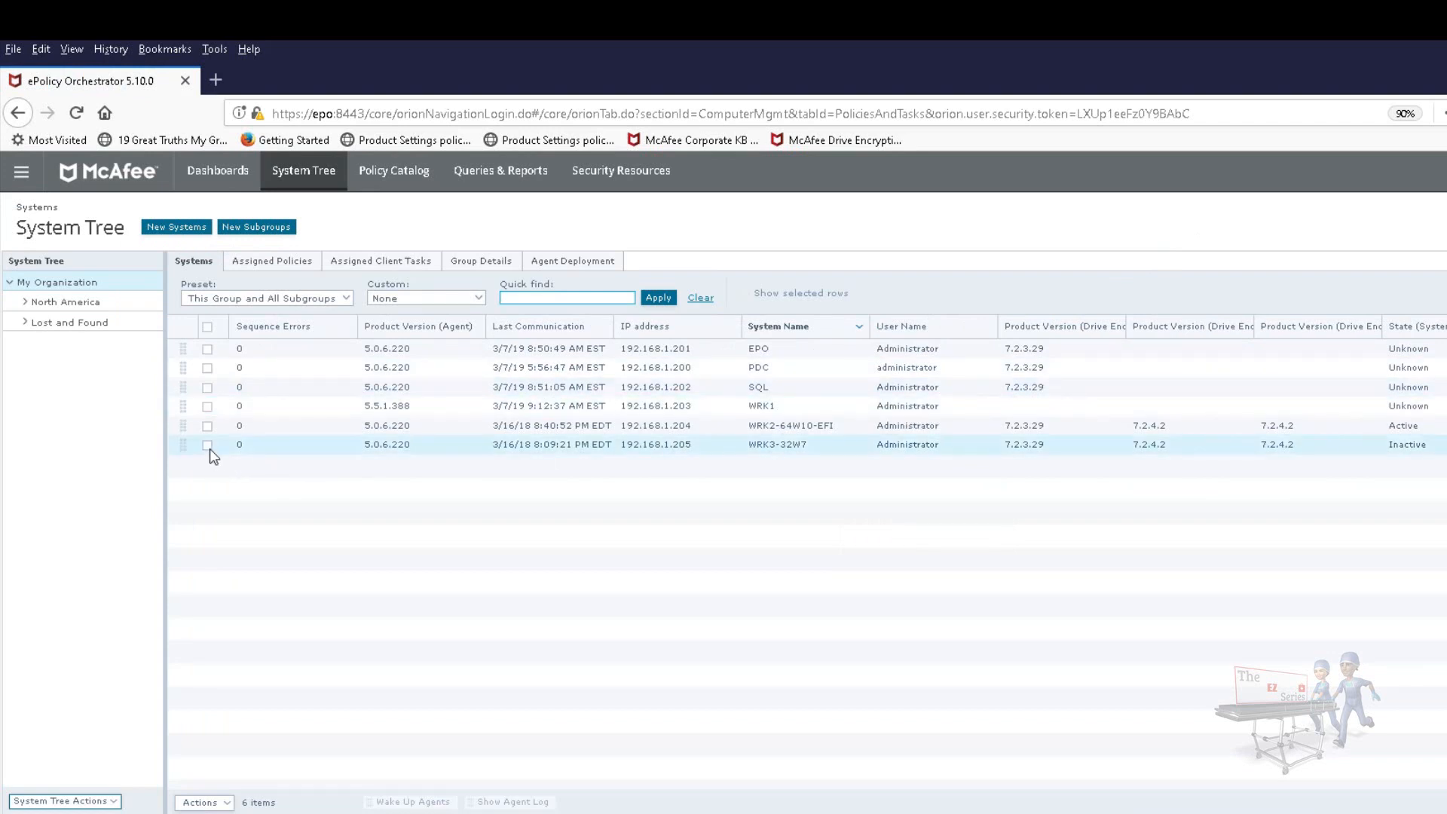
In the ePolicy Orchestrator System Tree, compare the agent actions offered with no system selected and with only WRK2-64W10-EFI selected.
{"action": "left_click", "coordinate": [220, 803]}
{"action": "mouse_move", "coordinate": [234, 762]}
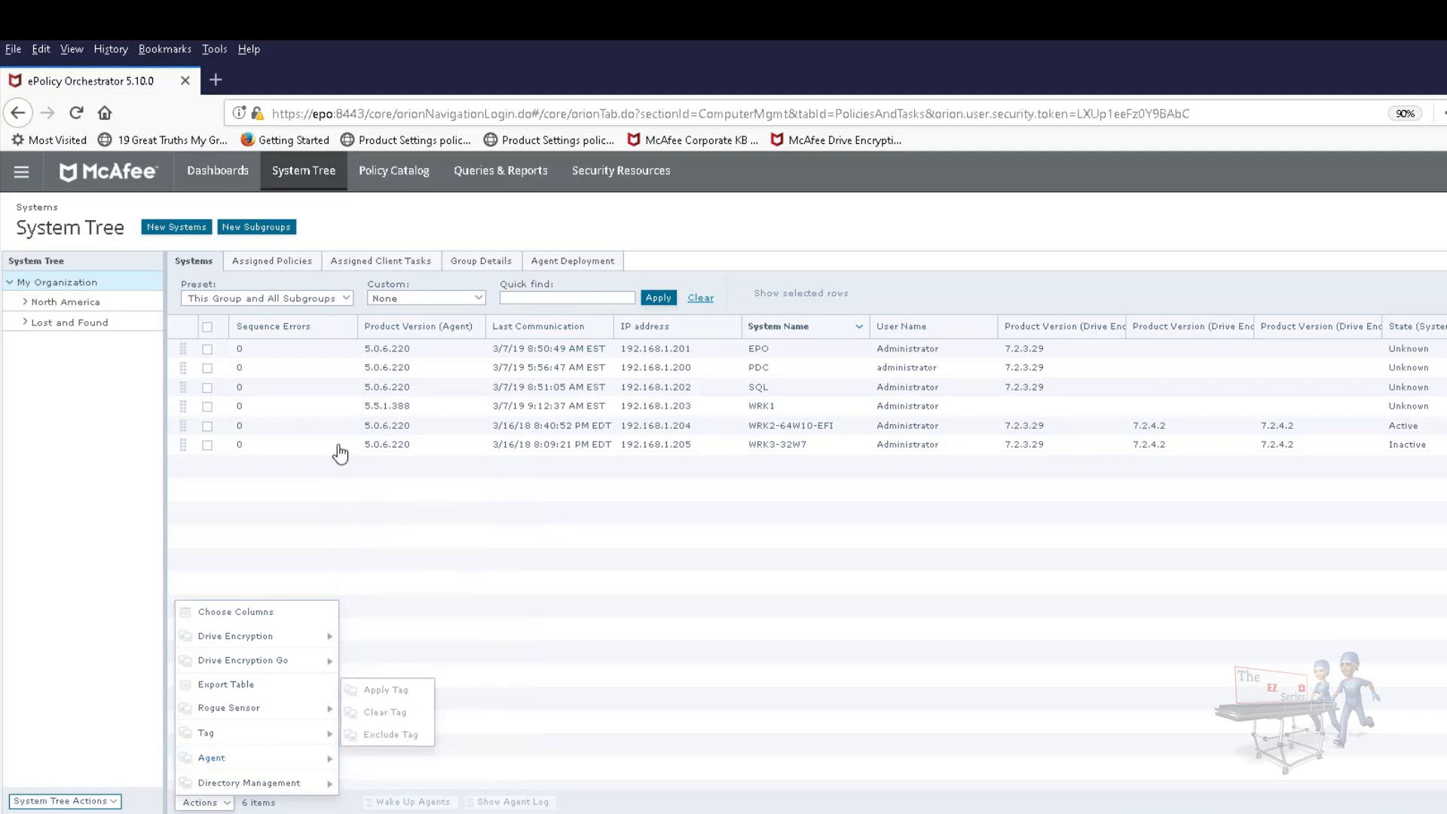
{"action": "left_click", "coordinate": [208, 427]}
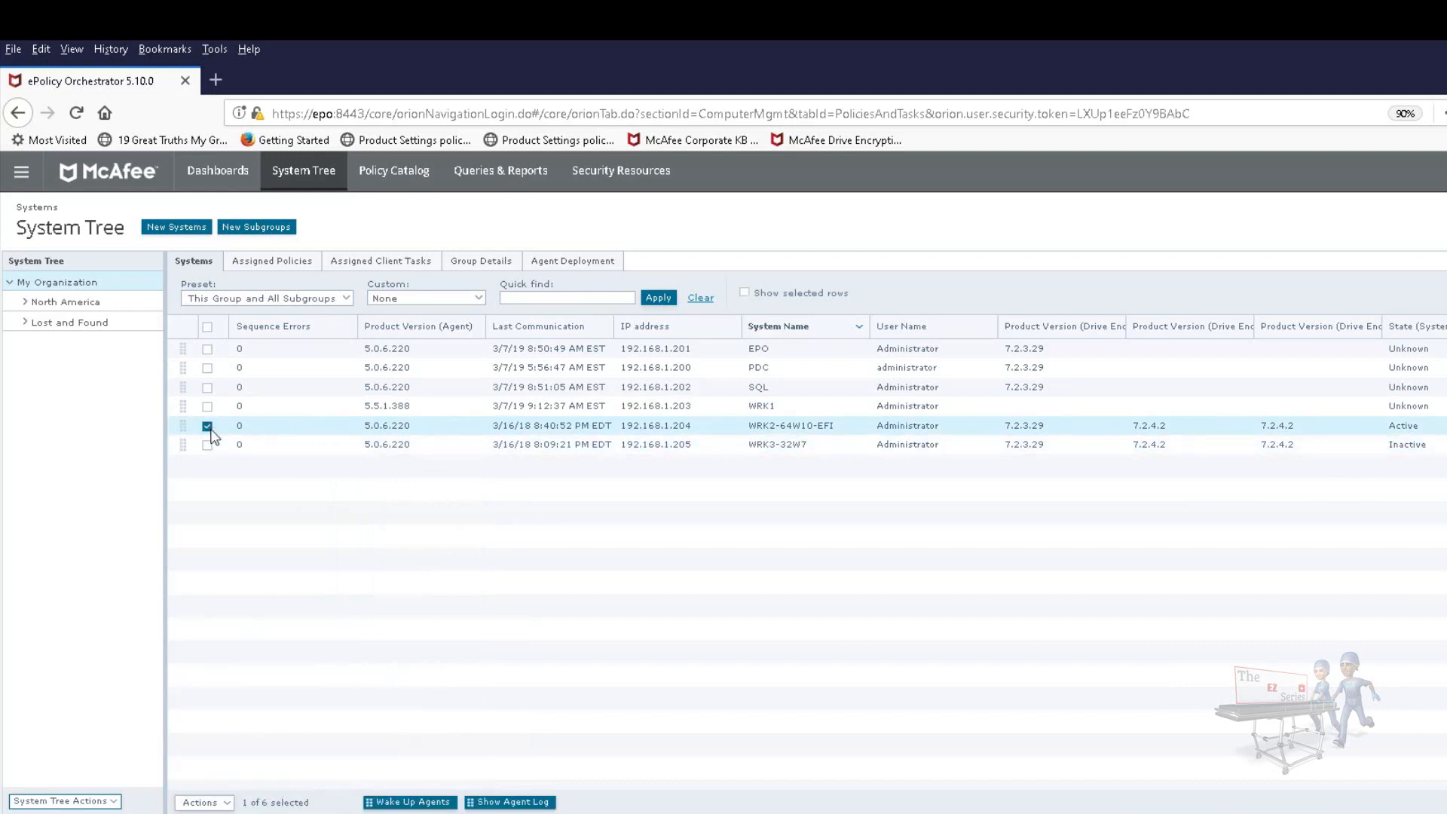
{"action": "left_click", "coordinate": [226, 803]}
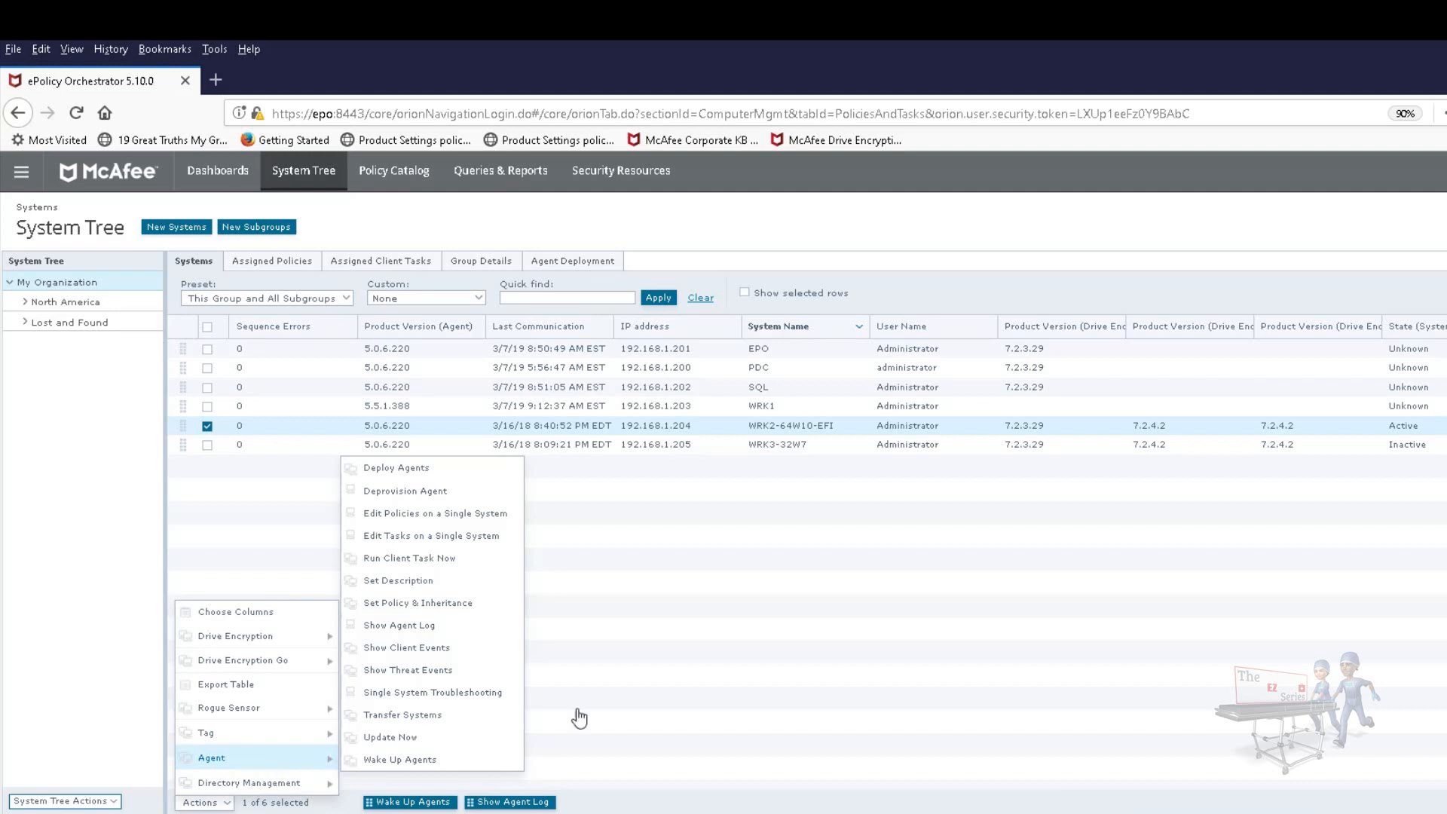
{"action": "left_click", "coordinate": [207, 427]}
{"action": "left_click", "coordinate": [227, 803]}
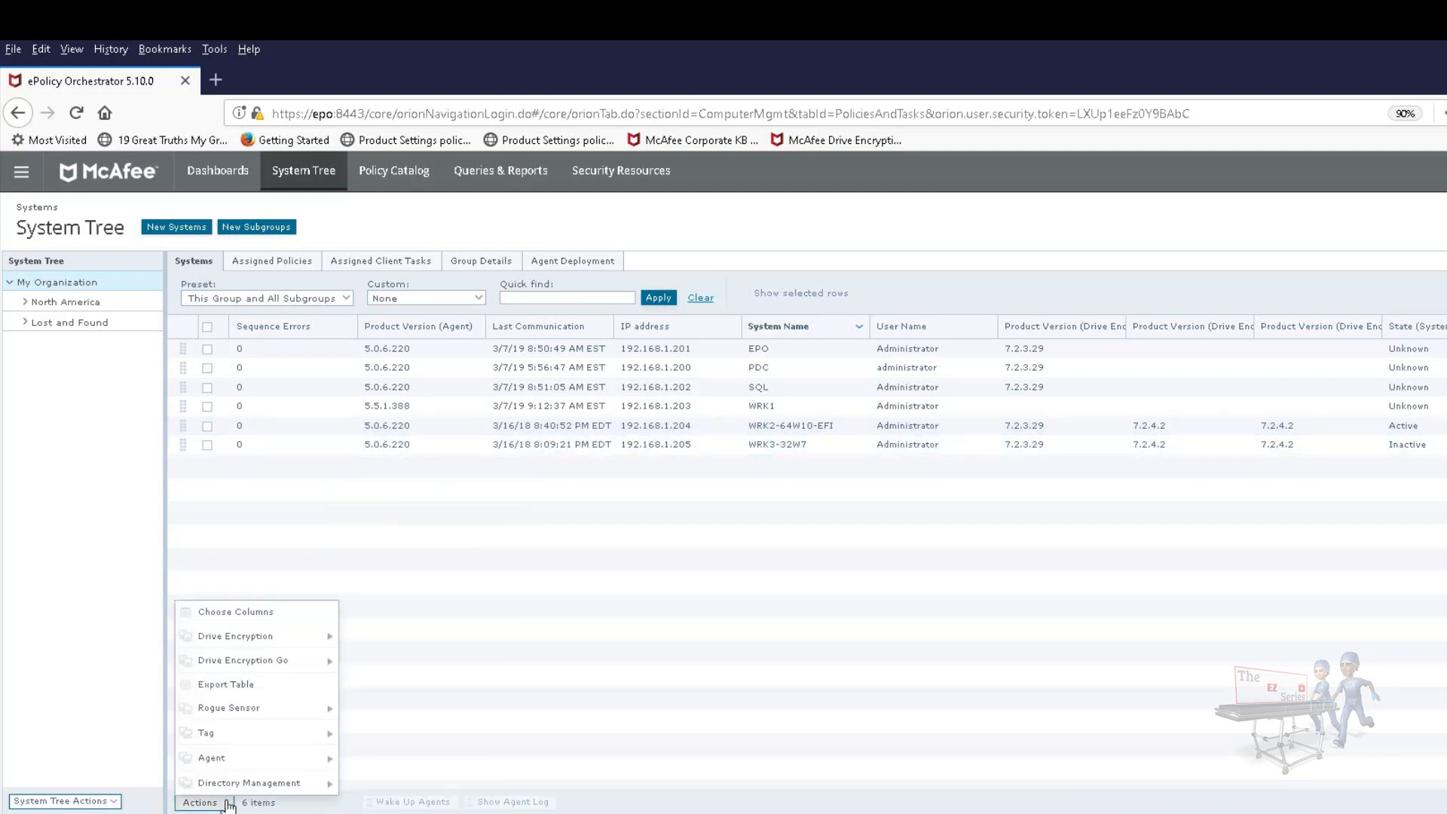
{"action": "mouse_move", "coordinate": [225, 762]}
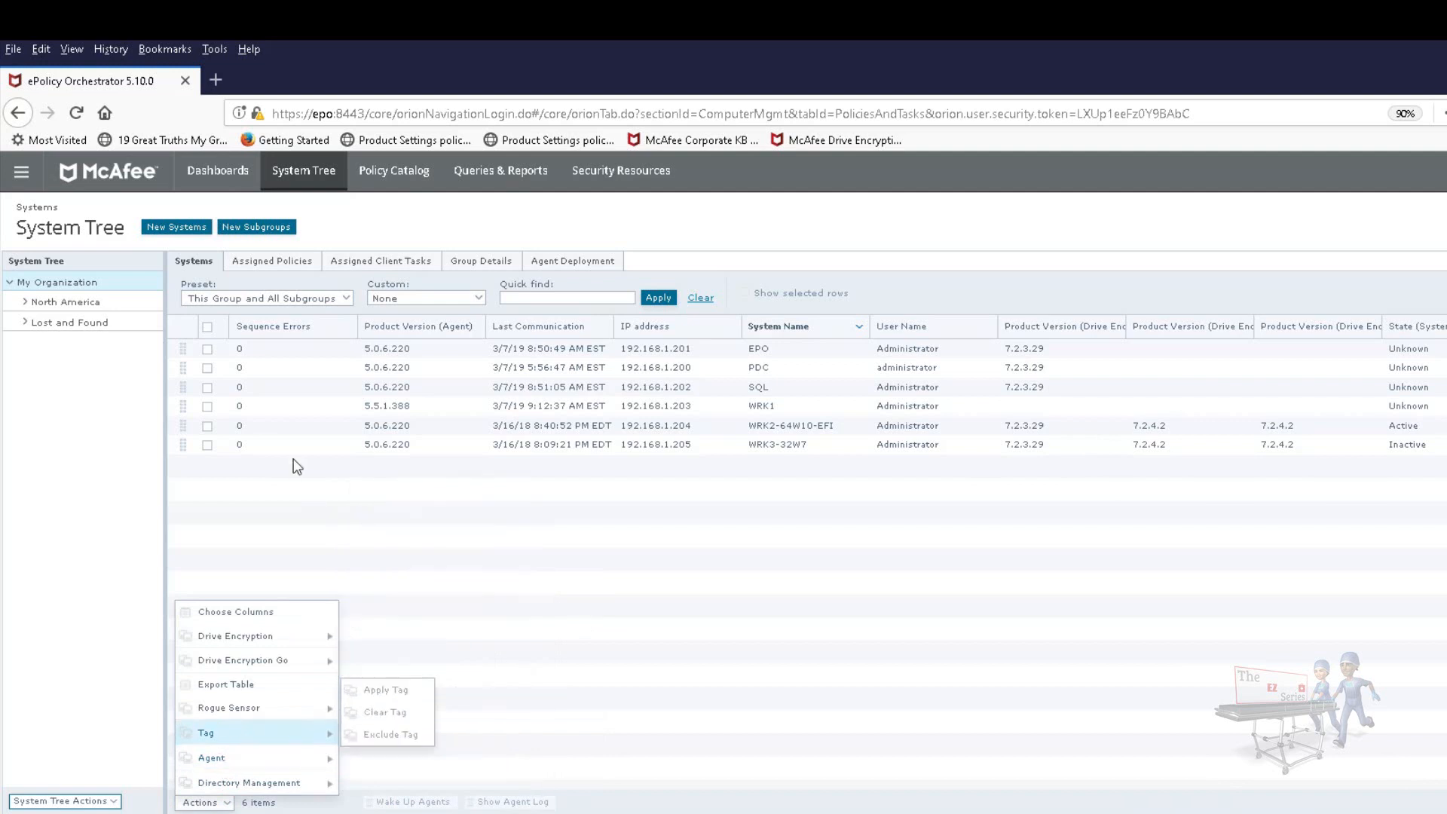
Select both SQL and WRK1 and examine the agent actions offered for multiple systems.
{"action": "left_click", "coordinate": [207, 387]}
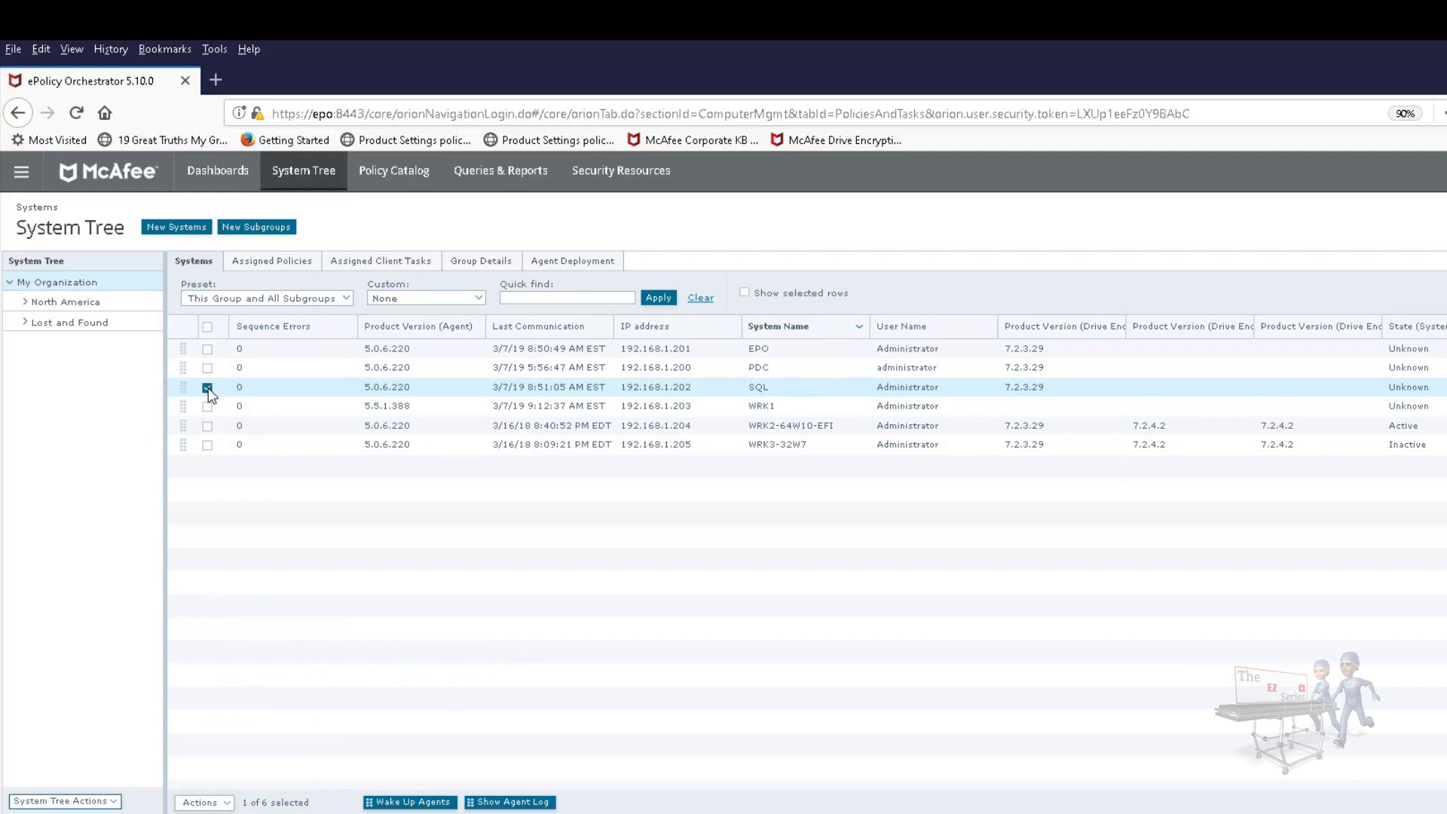
{"action": "left_click", "coordinate": [208, 407]}
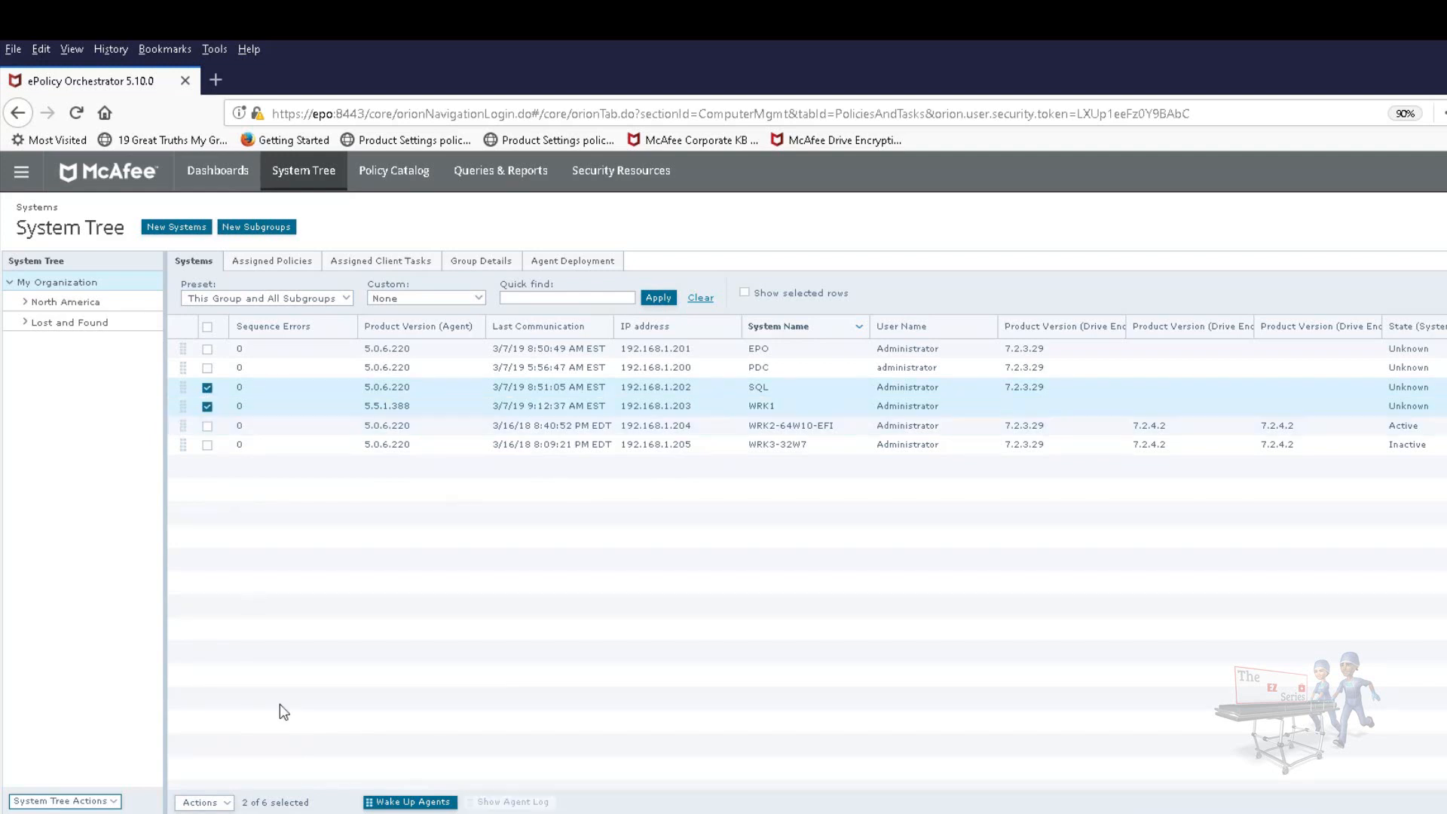
{"action": "left_click", "coordinate": [204, 802]}
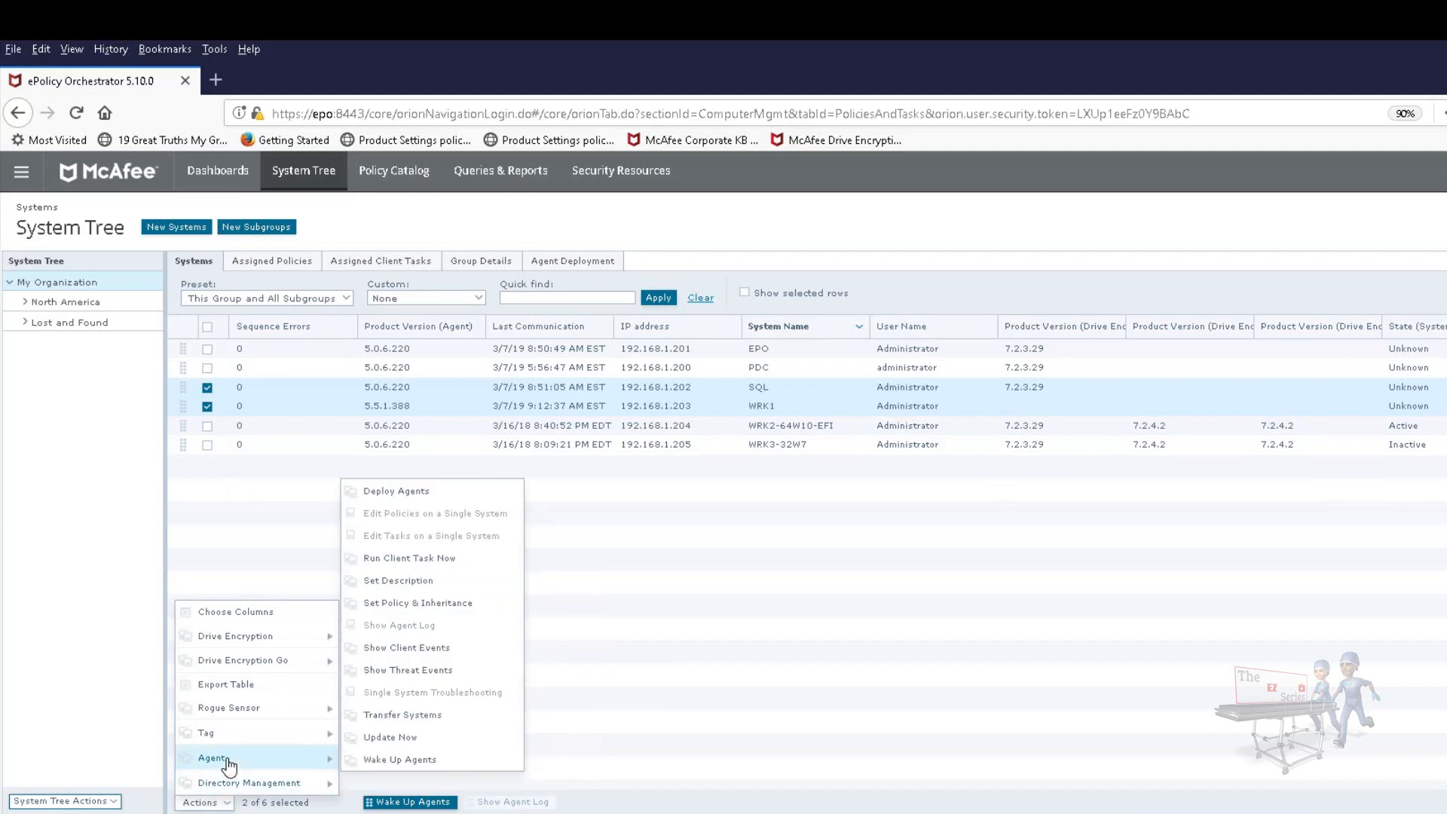
Keep only WRK1 selected and examine its available agent and directory management actions.
{"action": "left_click", "coordinate": [208, 387]}
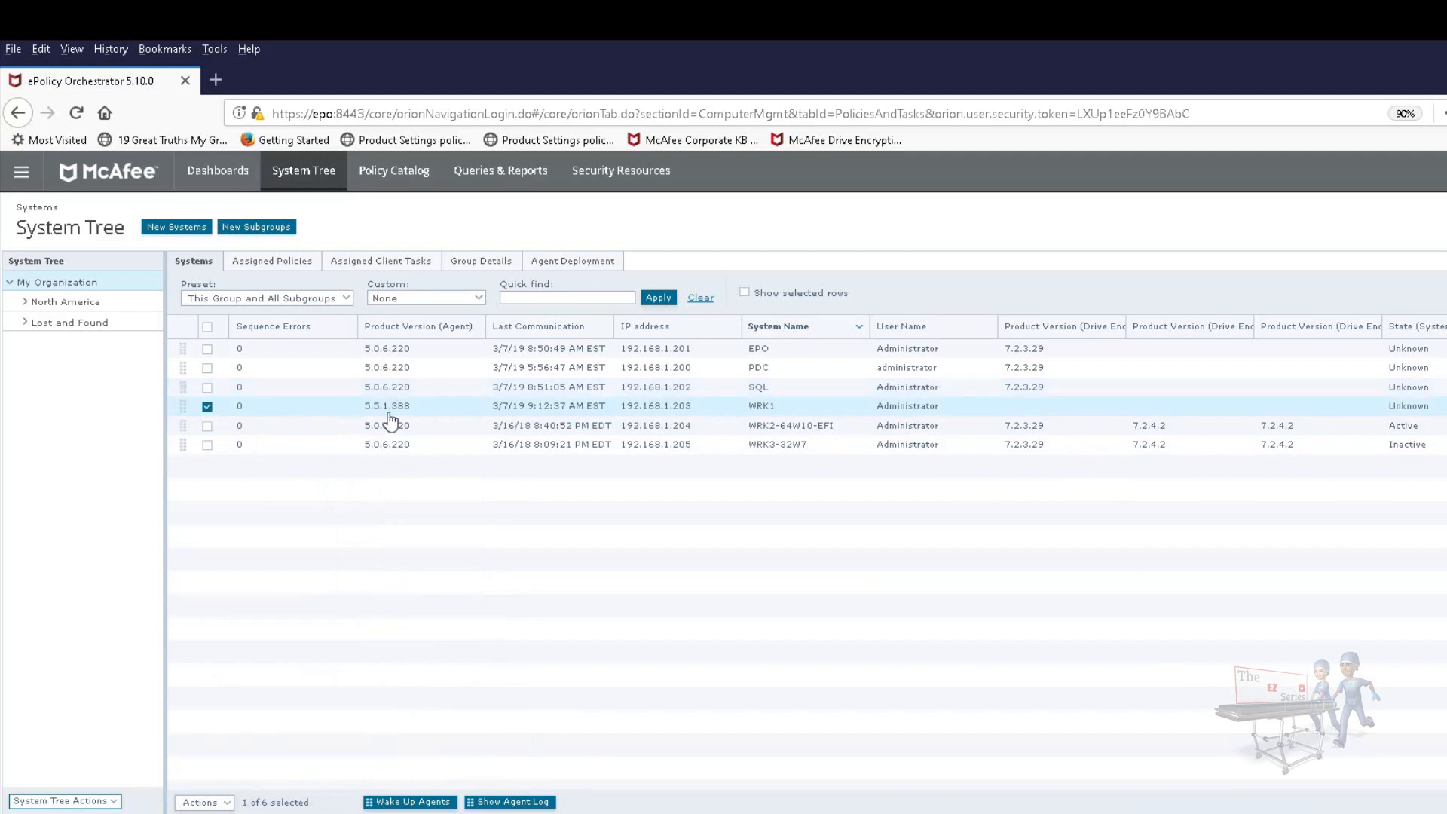
{"action": "left_click", "coordinate": [232, 803]}
{"action": "mouse_move", "coordinate": [226, 763]}
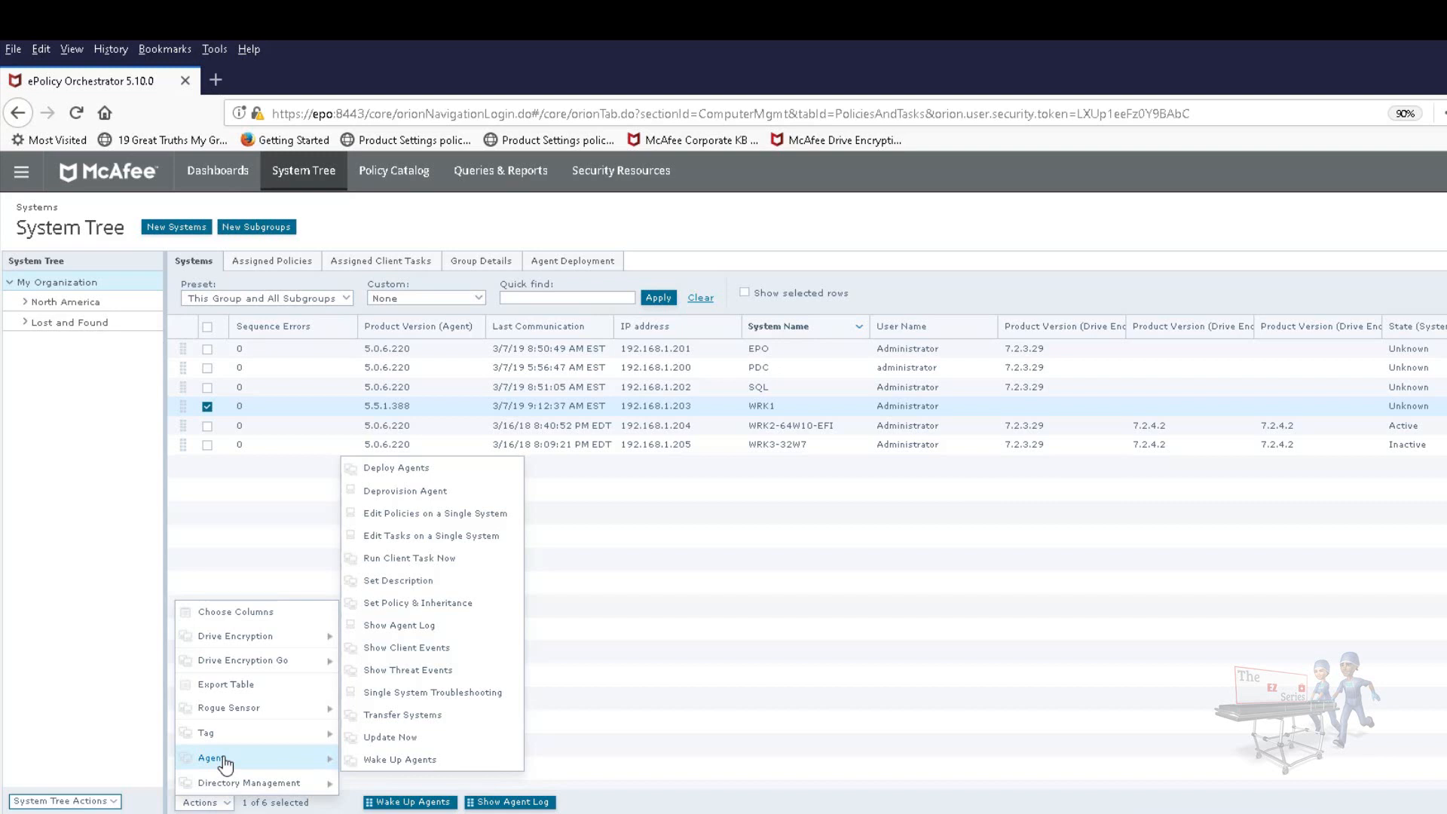
{"action": "mouse_move", "coordinate": [265, 787]}
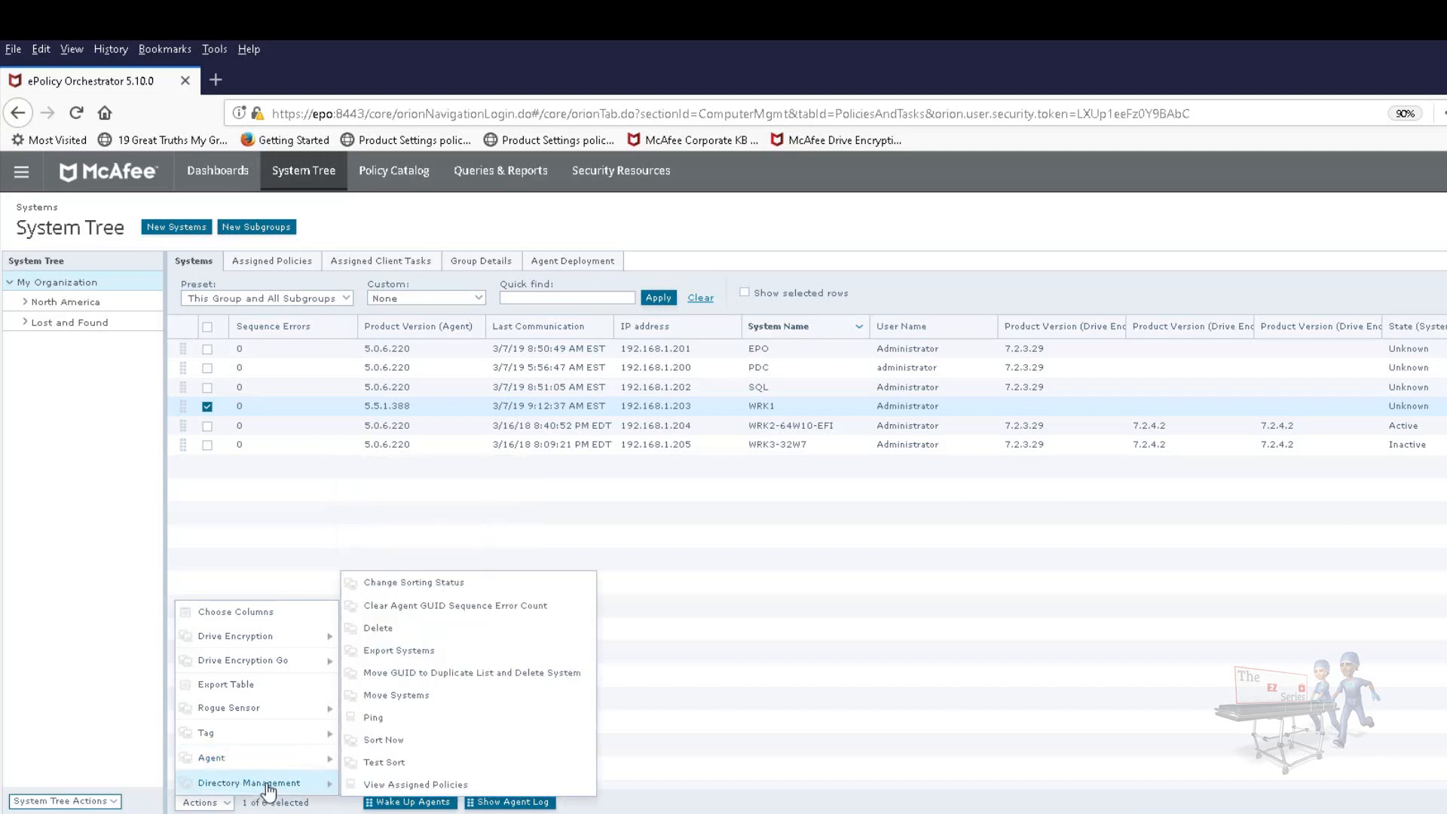